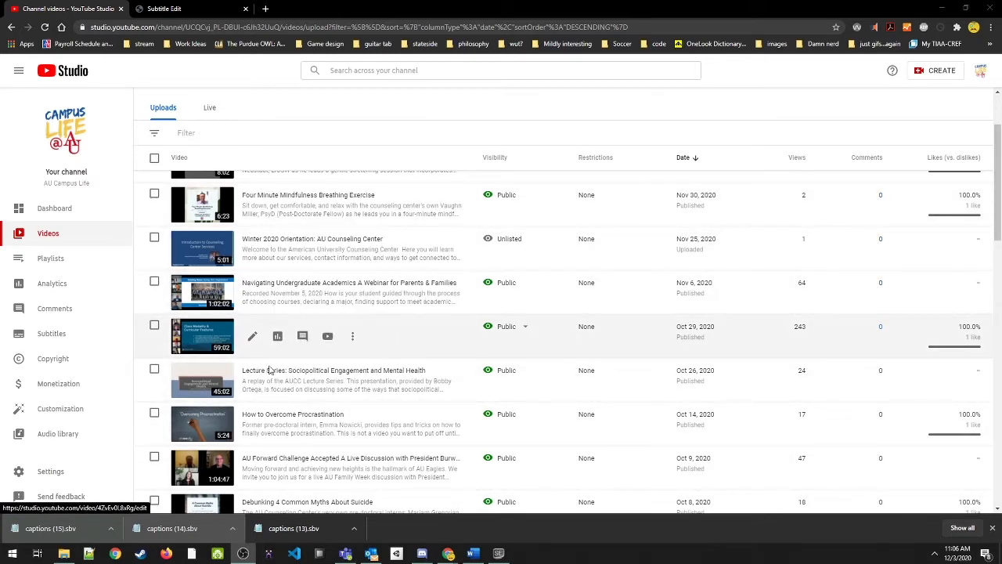
Step: Open the subtitles of the Spring 2021 Plans webinar video and download the English (Automatic) captions as .sbv
{"action": "left_click", "coordinate": [201, 342]}
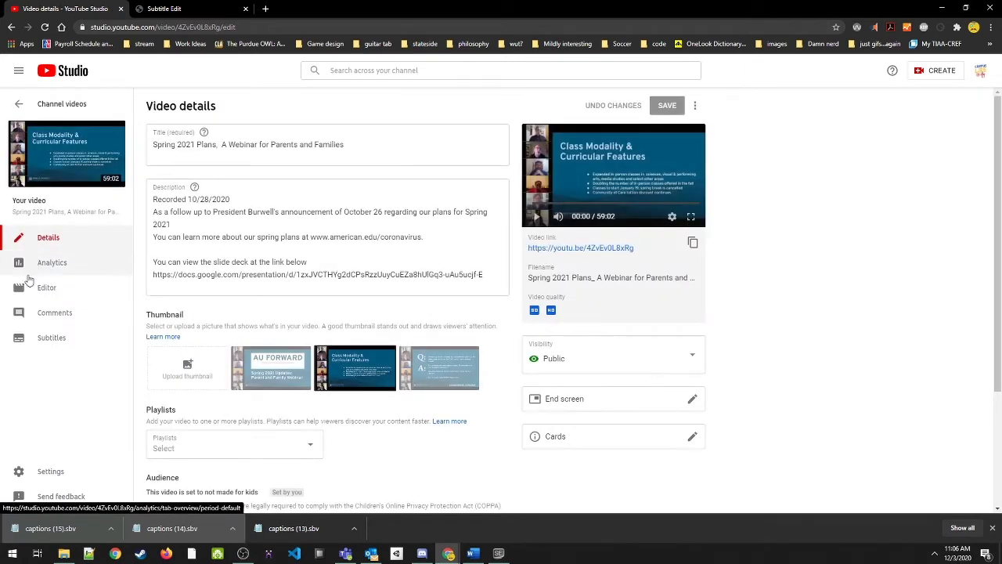
{"action": "left_click", "coordinate": [43, 341]}
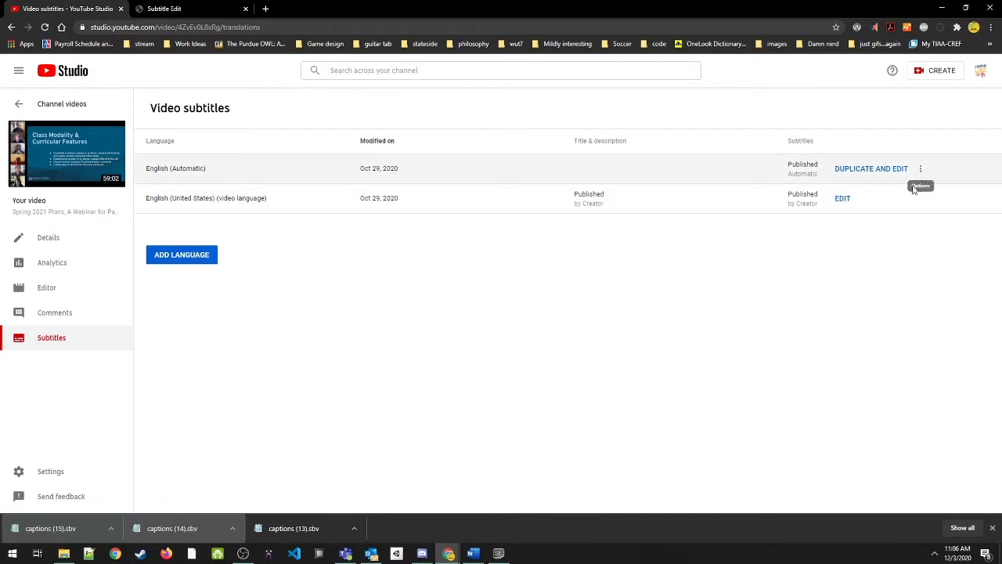
{"action": "left_click", "coordinate": [919, 169]}
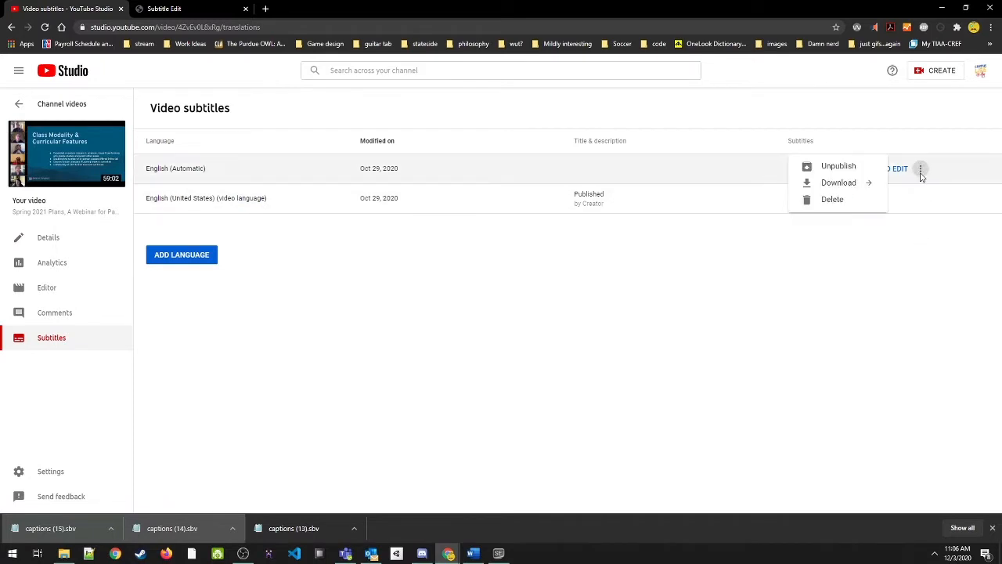
{"action": "left_click", "coordinate": [874, 186]}
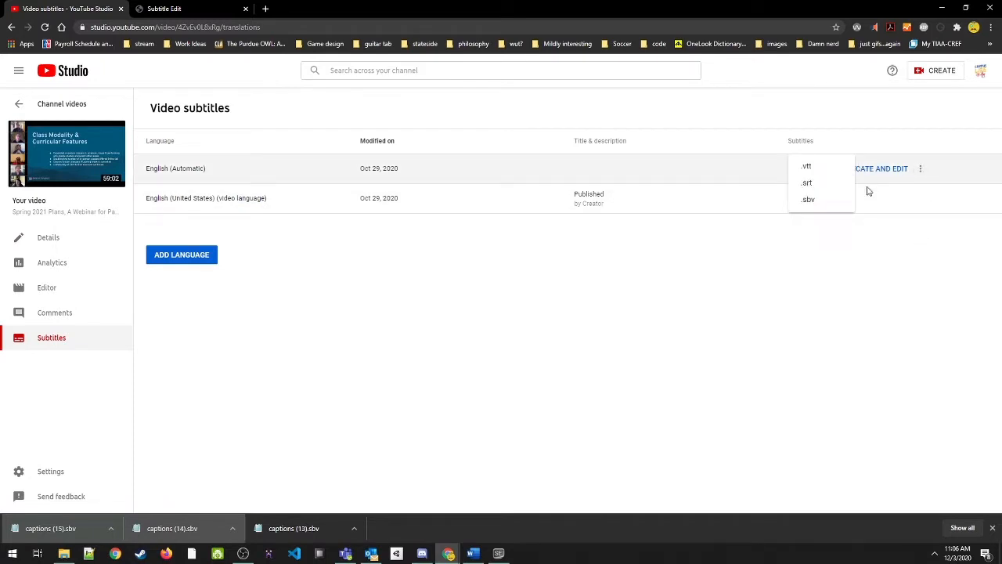
{"action": "left_click", "coordinate": [816, 202]}
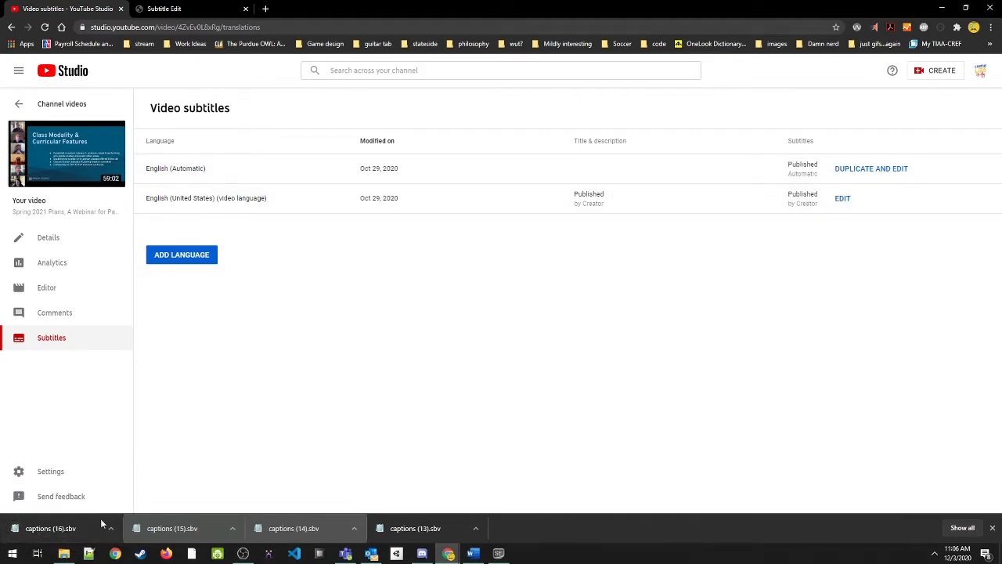
Step: Show the downloaded captions (16) file in its folder, open it with Notepad, and close the extra Notepad window
{"action": "left_click", "coordinate": [64, 530]}
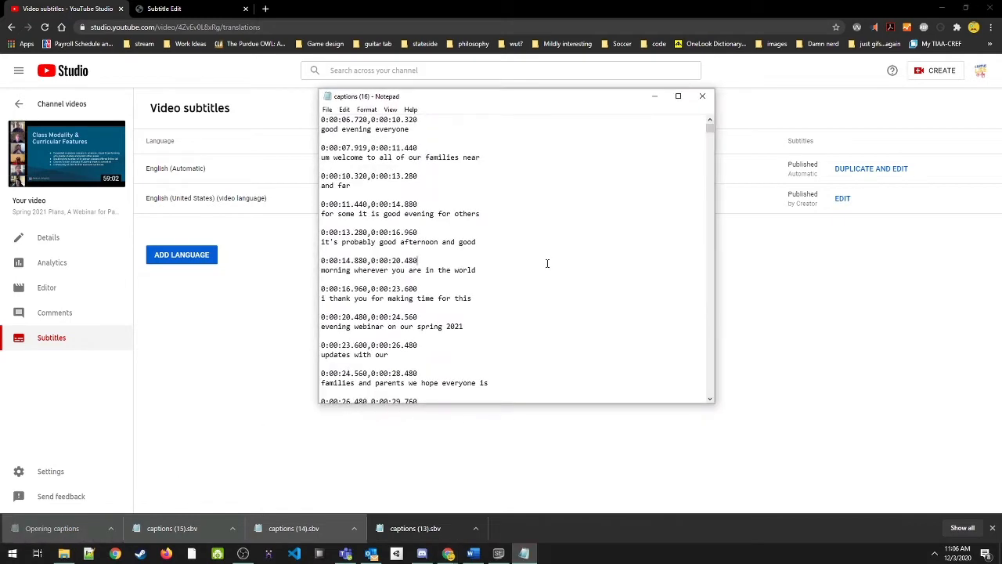
{"action": "left_click", "coordinate": [112, 532]}
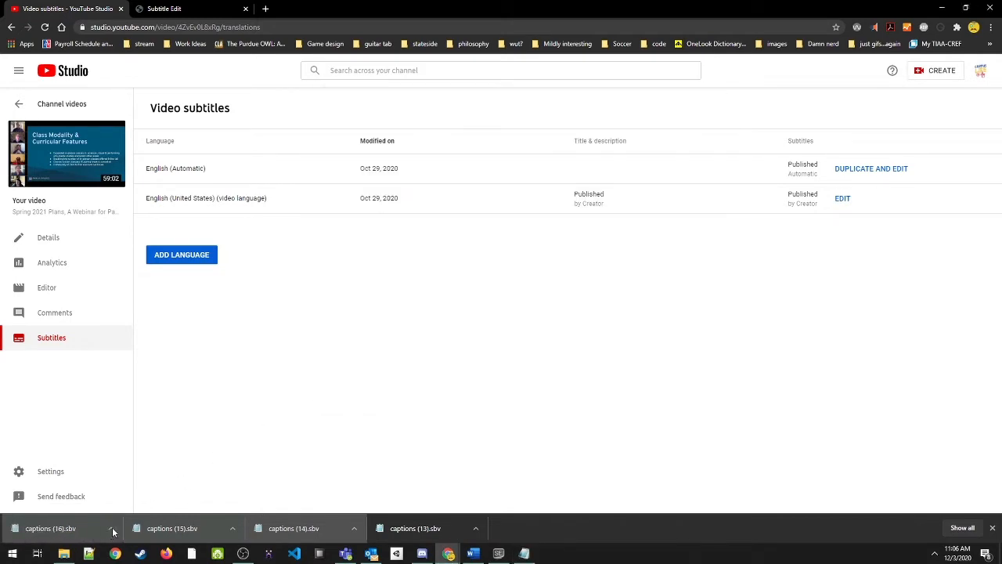
{"action": "left_click", "coordinate": [111, 532]}
{"action": "left_click", "coordinate": [135, 496]}
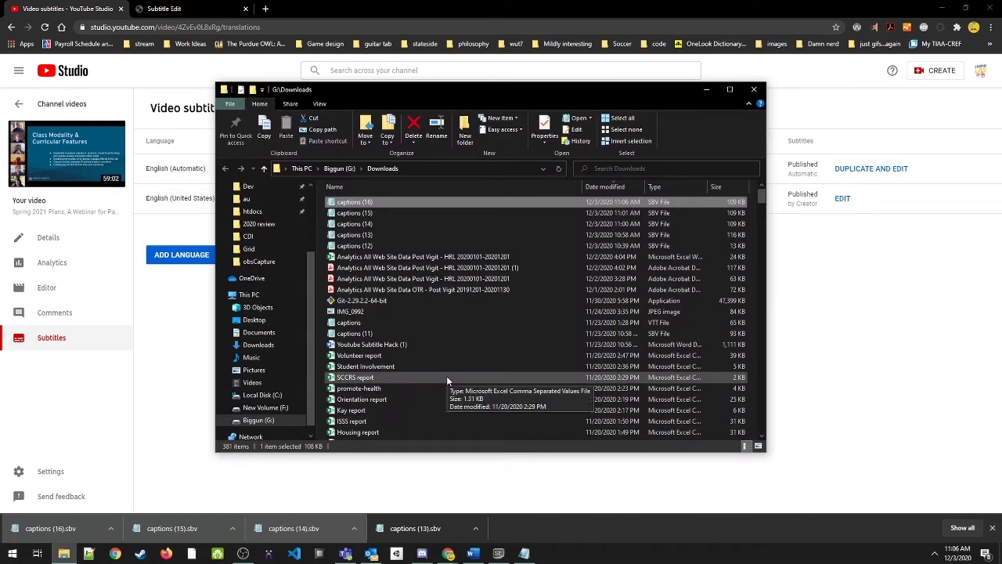
{"action": "right_click", "coordinate": [357, 206]}
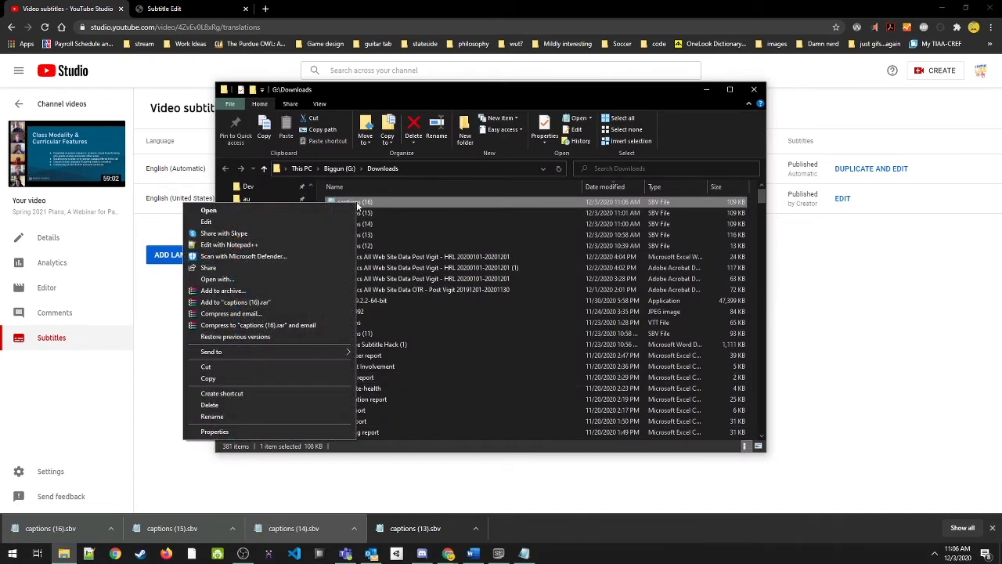
{"action": "left_click", "coordinate": [274, 279]}
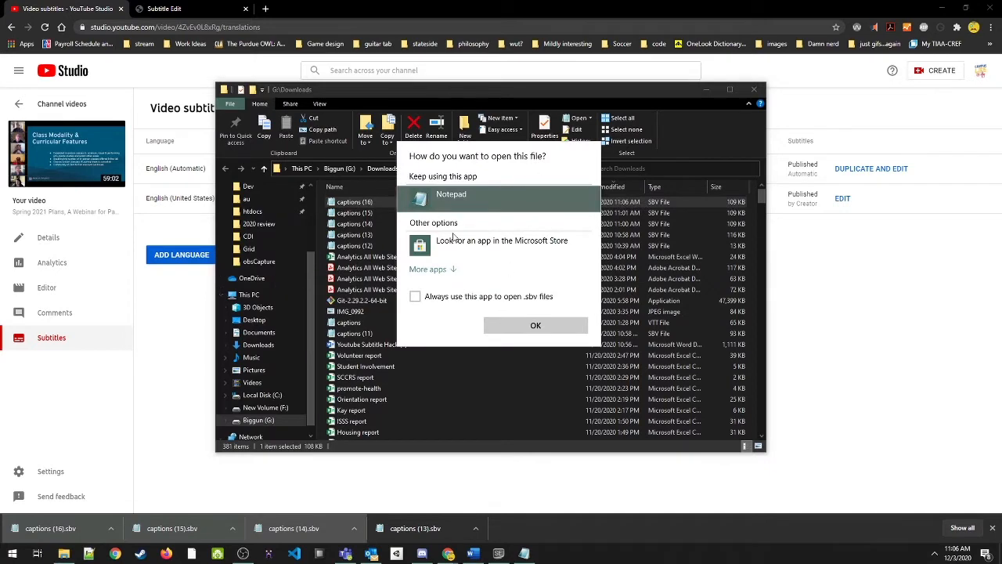
{"action": "left_click", "coordinate": [548, 327]}
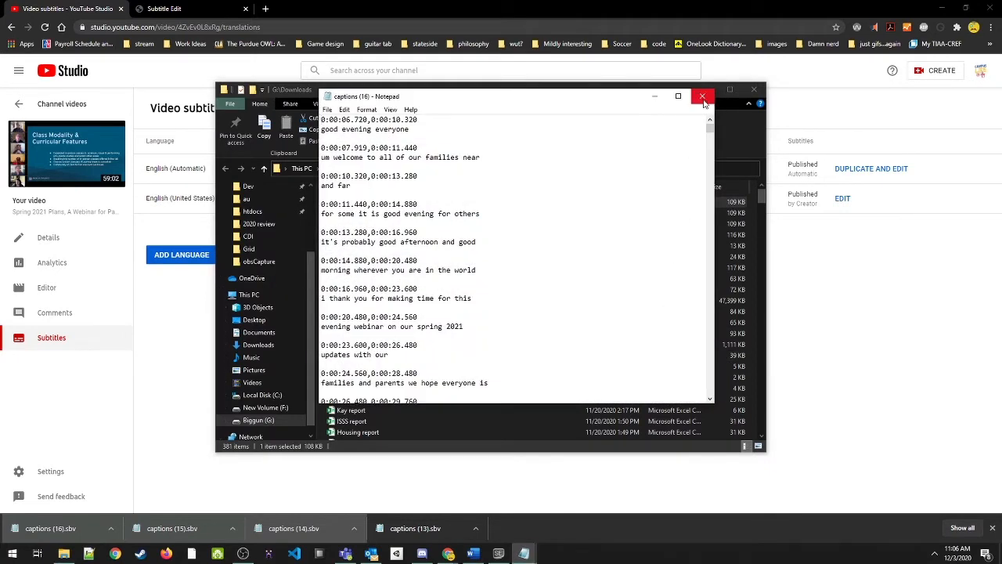
{"action": "left_click", "coordinate": [703, 96]}
Step: Copy the entire caption text from Notepad, paste it into the blank Word document, and close the Navigation pane
{"action": "left_click", "coordinate": [526, 554]}
{"action": "left_click", "coordinate": [609, 183]}
{"action": "key", "text": "ctrl+a"}
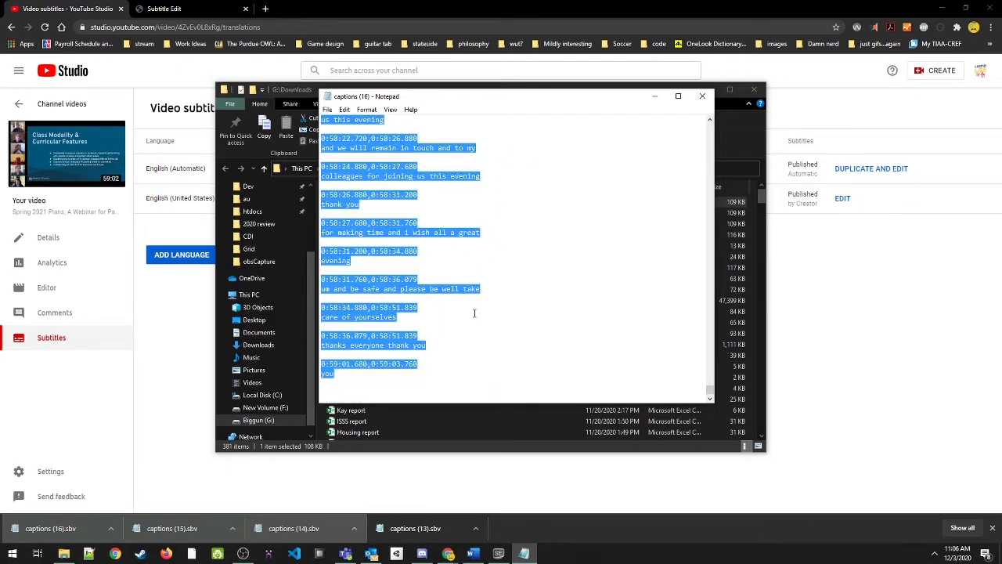
{"action": "left_click", "coordinate": [473, 553]}
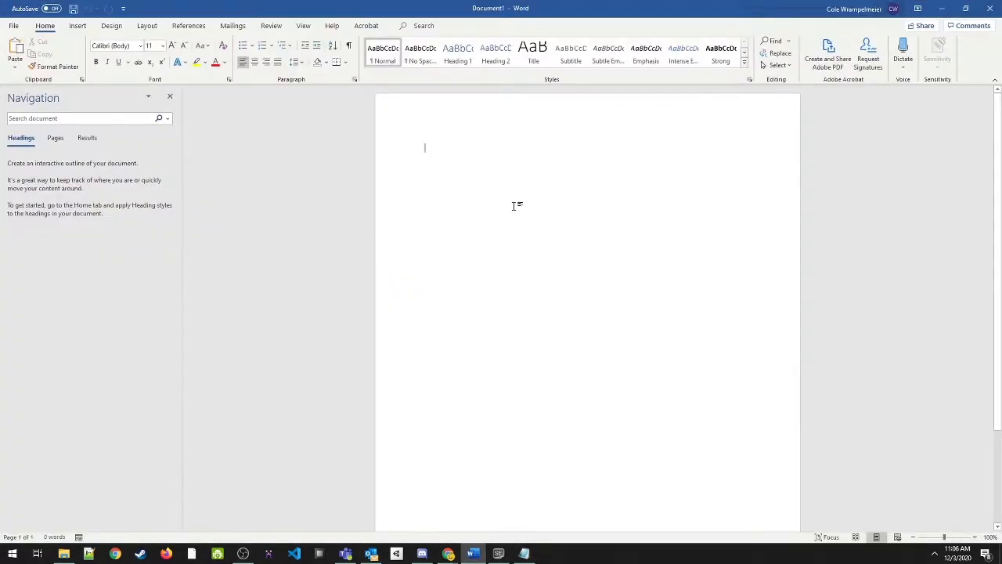
{"action": "key", "text": "ctrl+v"}
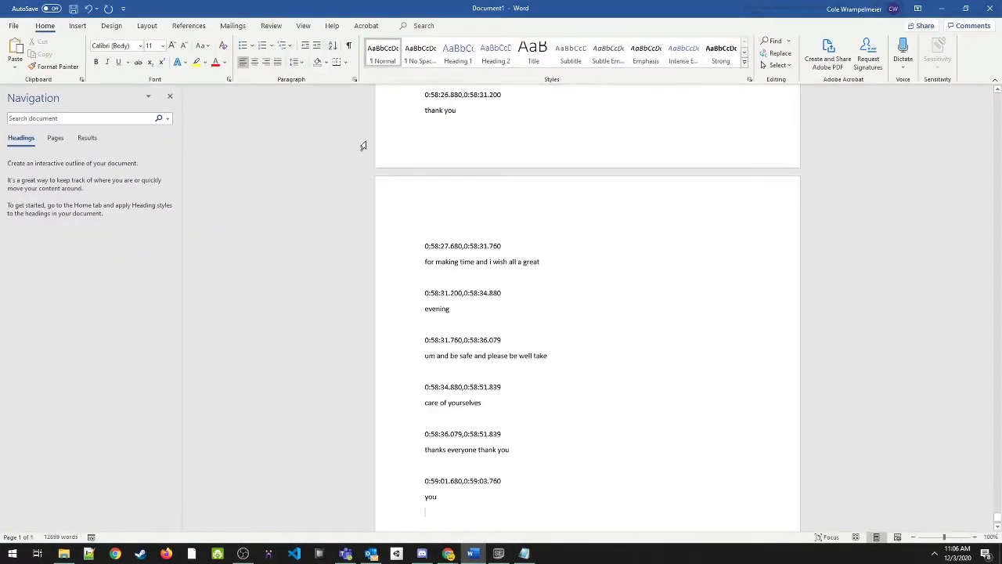
{"action": "left_click", "coordinate": [169, 96]}
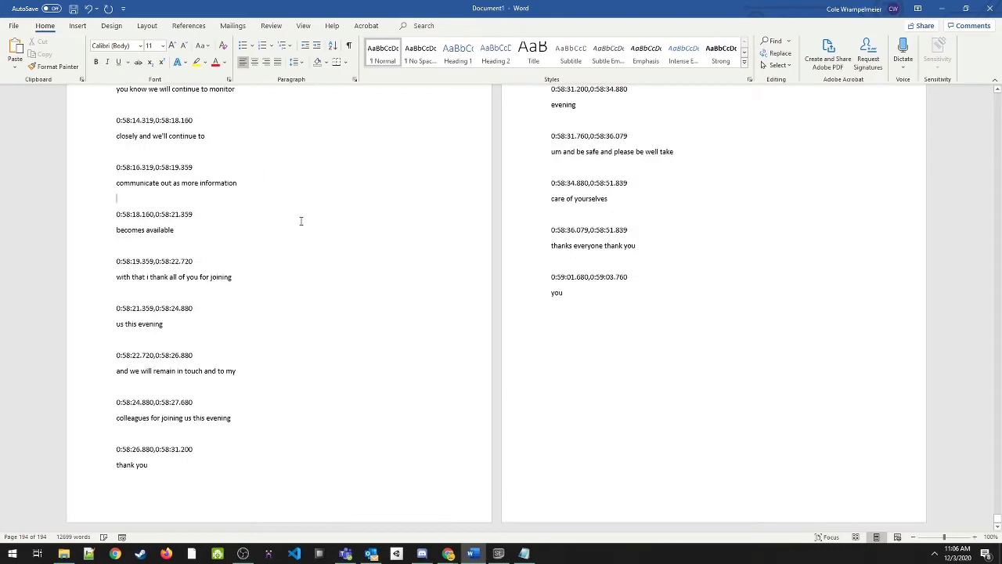
{"action": "scroll", "coordinate": [324, 255], "scroll_direction": "up", "scroll_amount": 1}
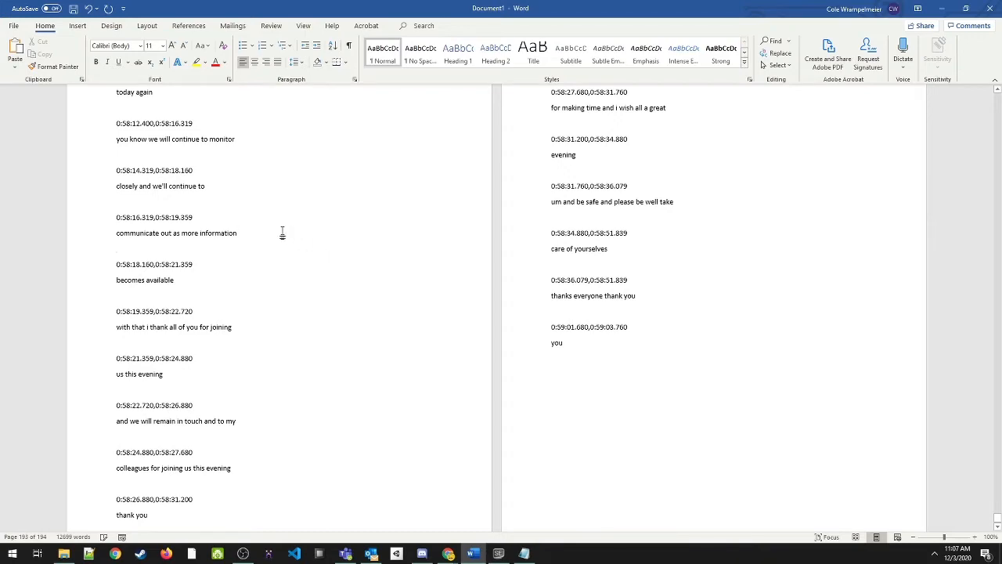
Step: Find "a you" in the document and replace both occurrences in the "abroad" line with "AU"
{"action": "key", "text": "ctrl+f"}
{"action": "type", "text": "a you"}
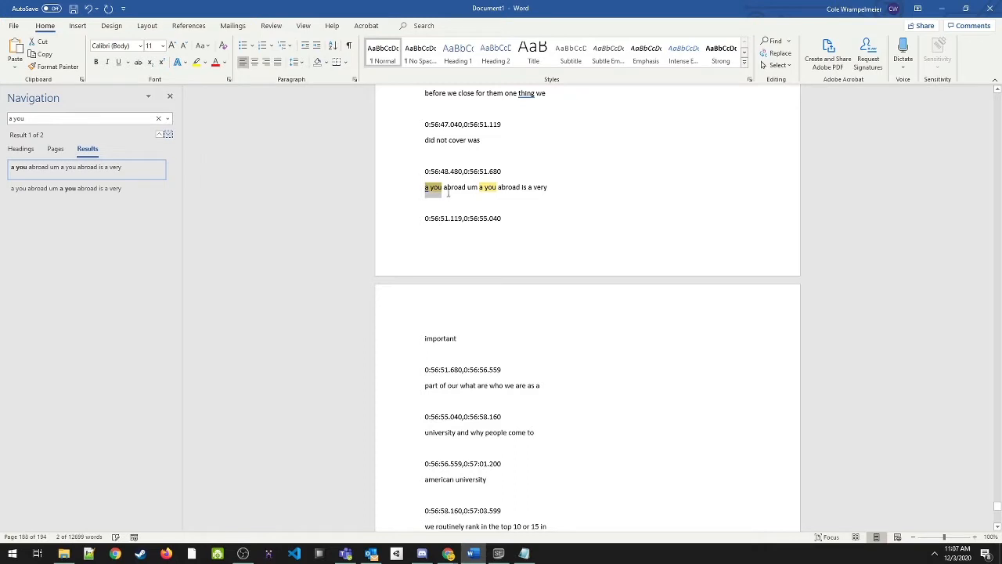
{"action": "key", "text": "BackSpace"}
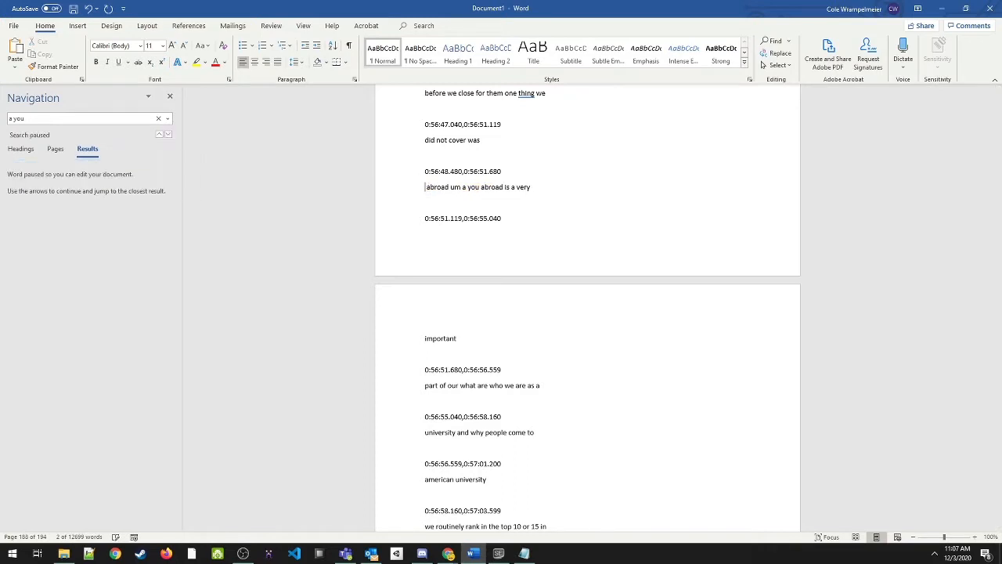
{"action": "type", "text": "AU"}
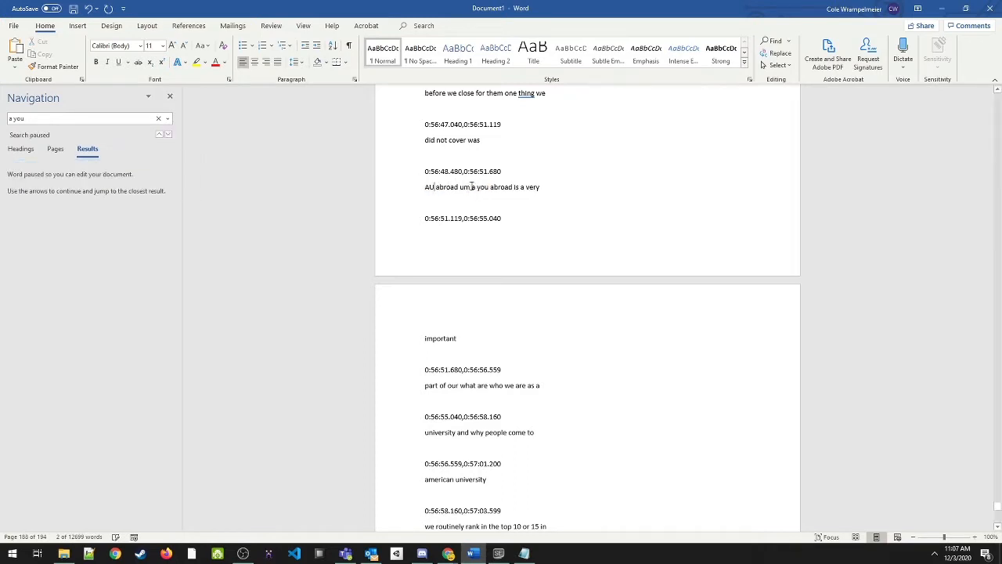
{"action": "left_click_drag", "start_coordinate": [472, 186], "coordinate": [490, 187]}
{"action": "type", "text": "AU"}
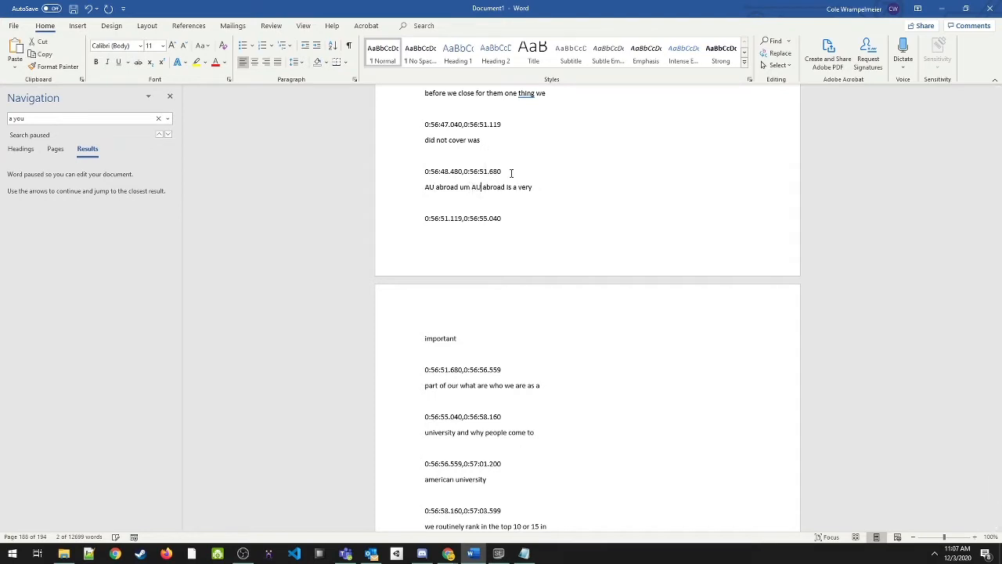
Step: Find "aau" and correct it to "au" in the "our aau abroad" line, and search for "auu" as well
{"action": "left_click_drag", "start_coordinate": [16, 122], "coordinate": [5, 124]}
{"action": "type", "text": "aau"}
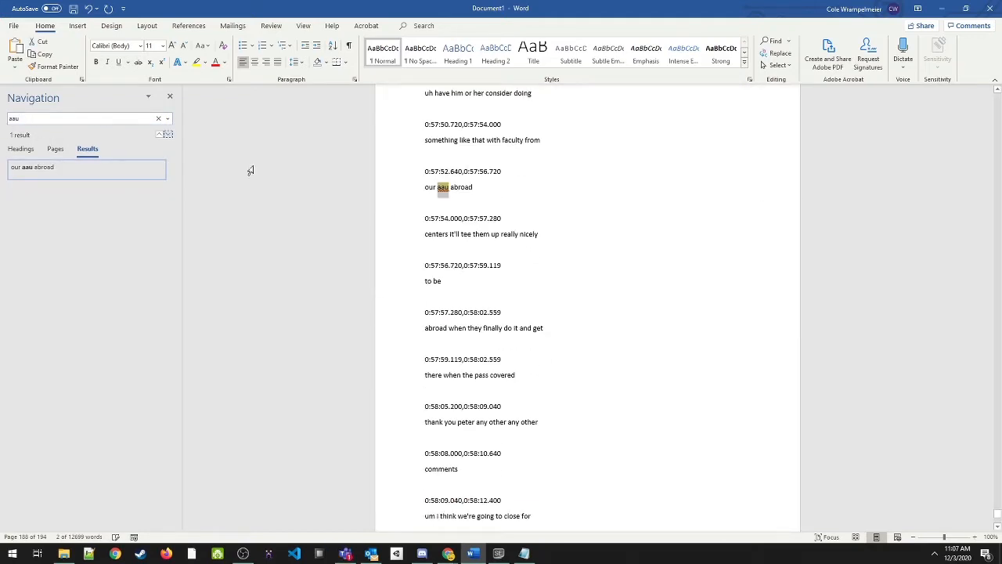
{"action": "left_click", "coordinate": [470, 170]}
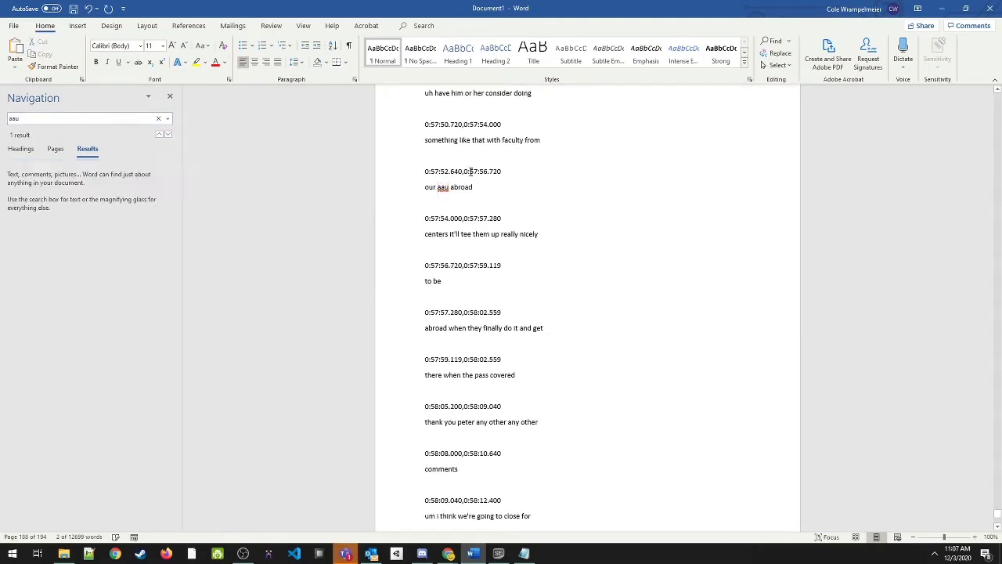
{"action": "key", "text": "BackSpace"}
{"action": "left_click", "coordinate": [126, 121]}
{"action": "key", "text": "Return"}
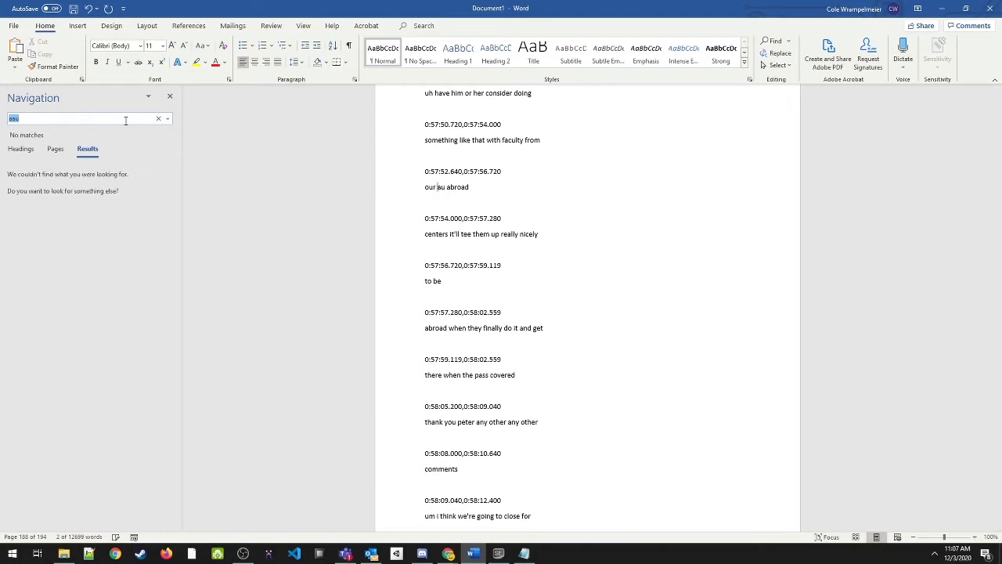
{"action": "type", "text": "auu"}
{"action": "left_click", "coordinate": [158, 119]}
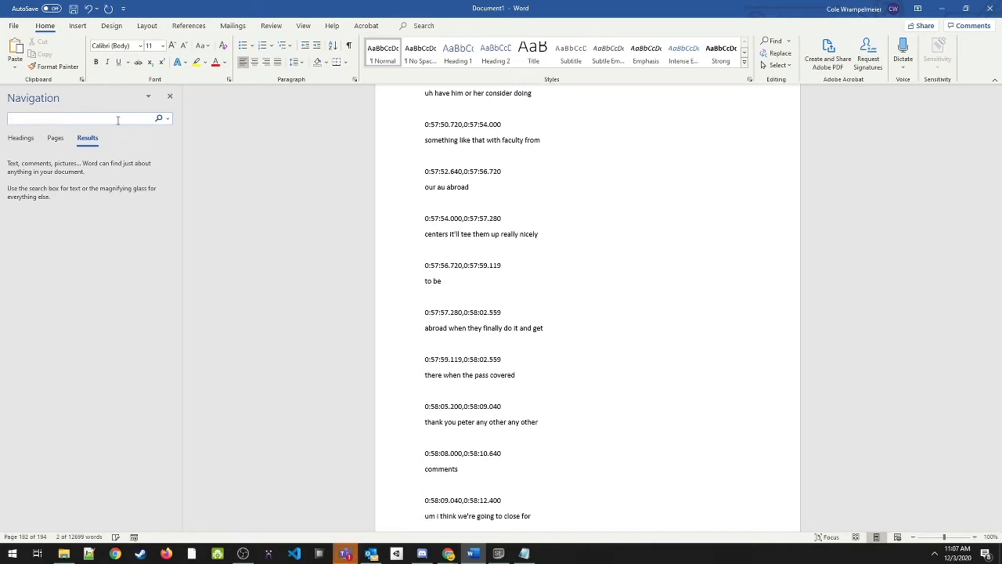
Step: Find "covet" in the document, replace both occurrences with "COVID", and close the Navigation pane
{"action": "type", "text": "covet"}
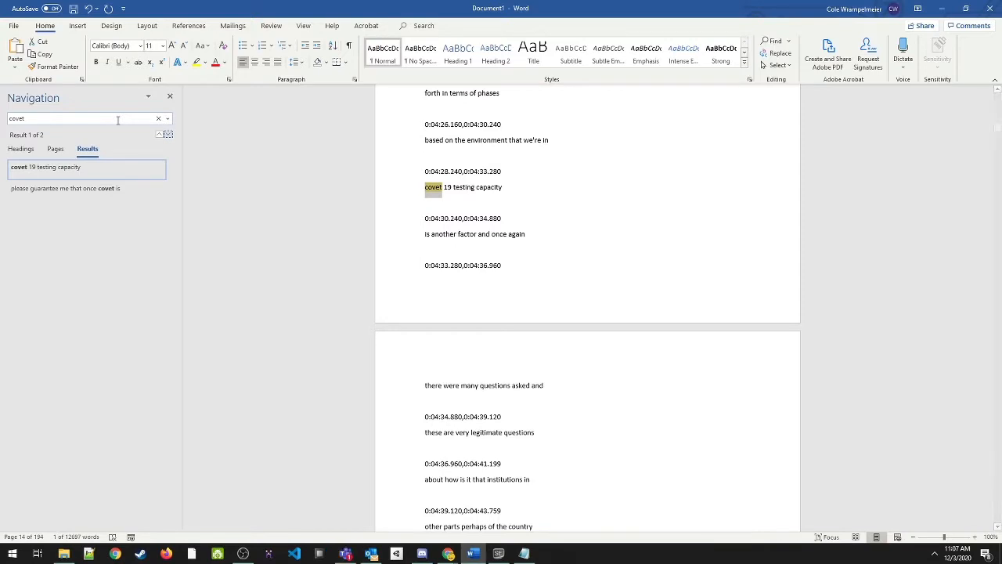
{"action": "double_click", "coordinate": [431, 190]}
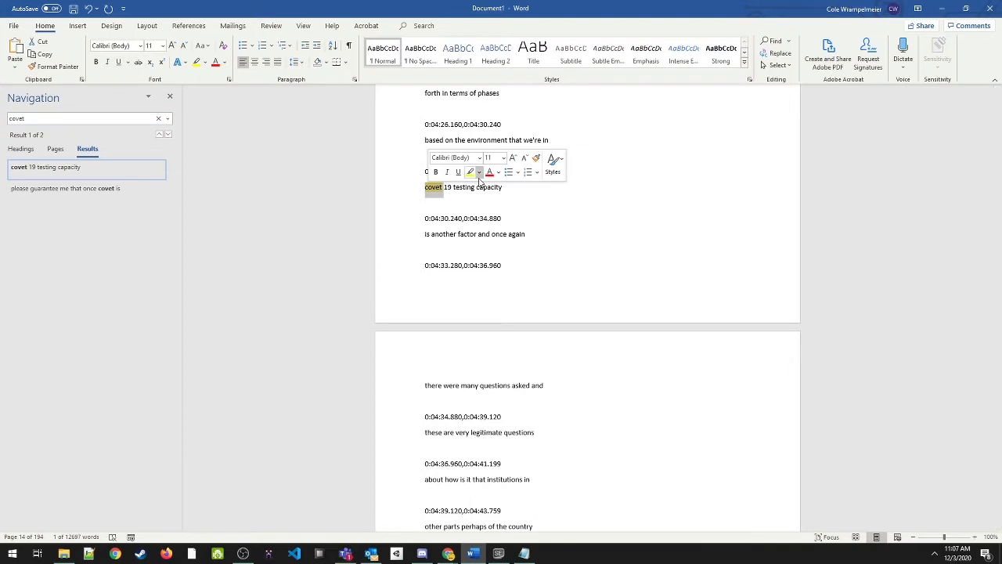
{"action": "type", "text": "COVID"}
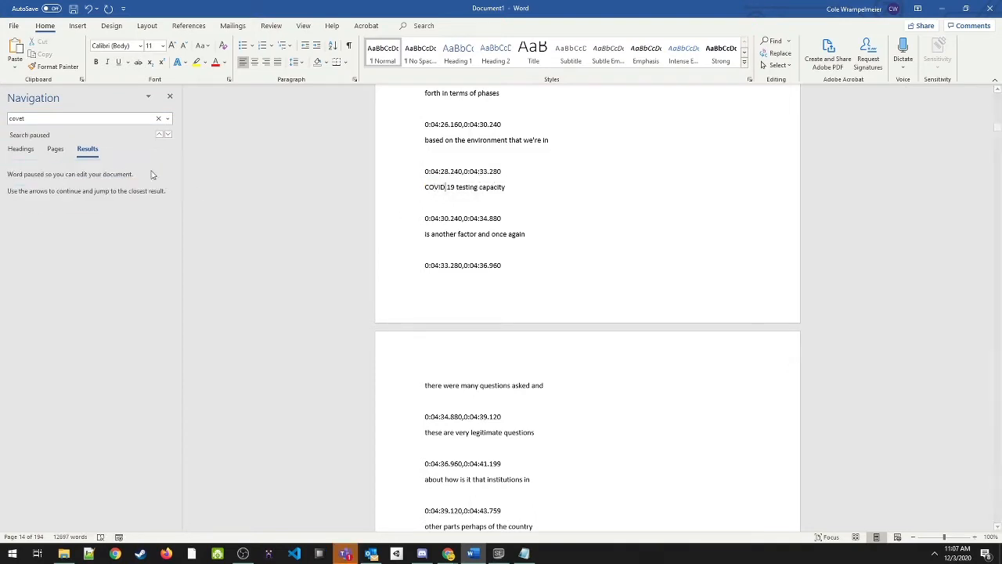
{"action": "left_click", "coordinate": [126, 119]}
{"action": "key", "text": "Return"}
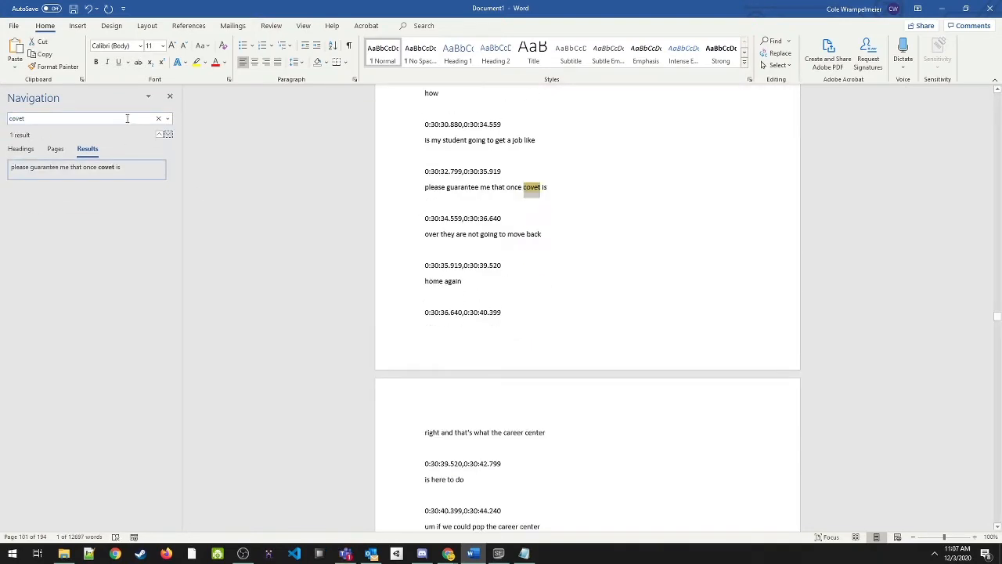
{"action": "double_click", "coordinate": [532, 191]}
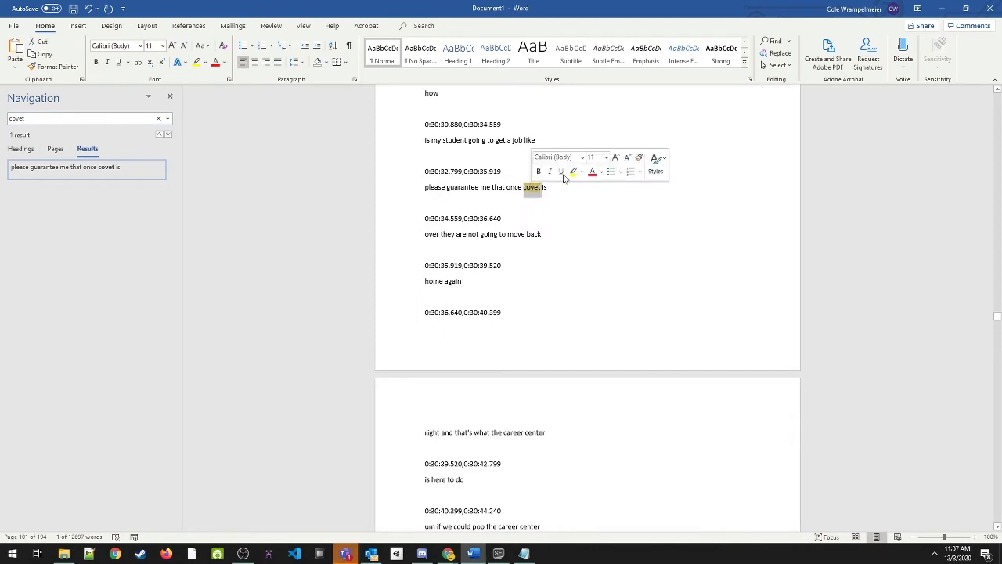
{"action": "type", "text": "COVID"}
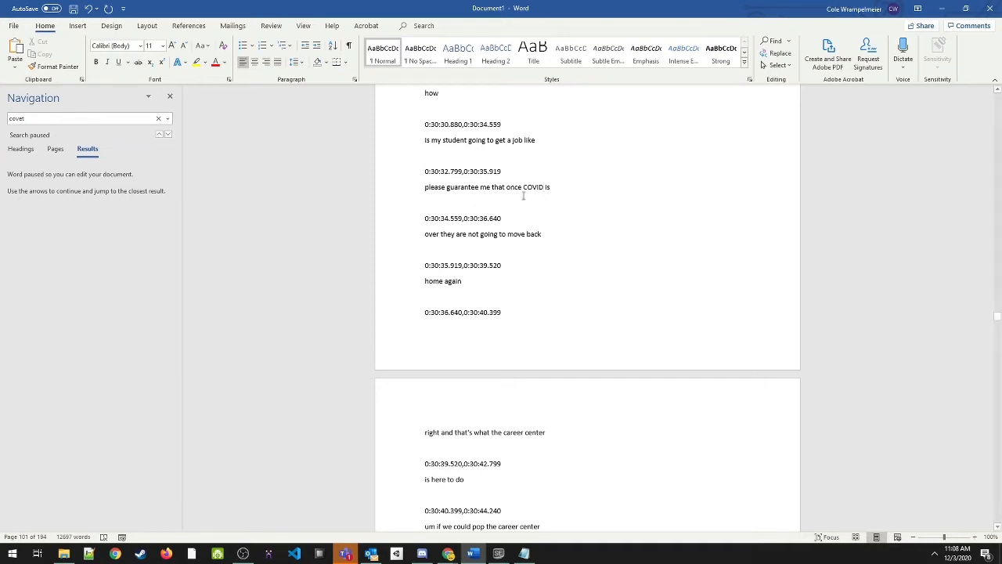
{"action": "left_click", "coordinate": [169, 95]}
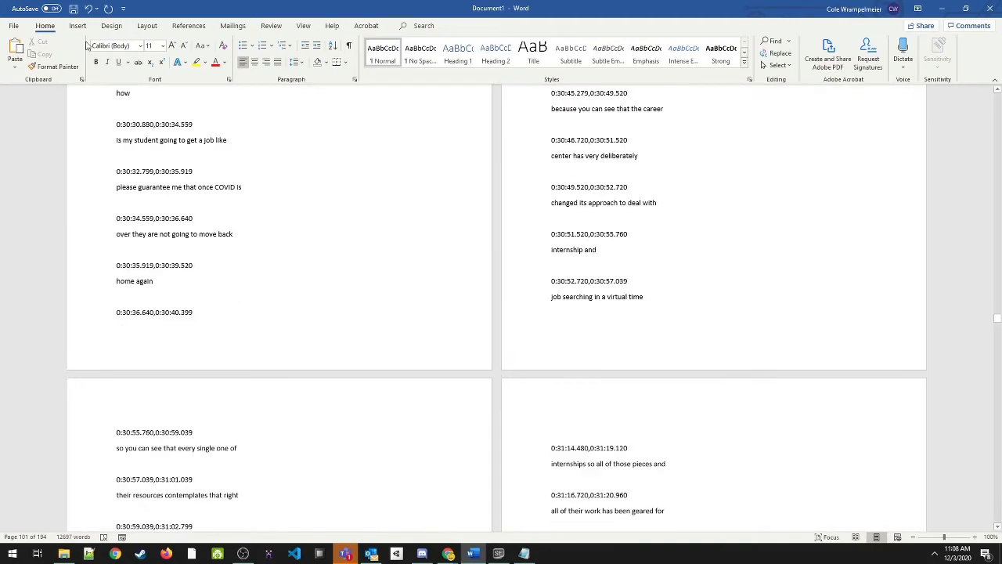
Step: Run the Spelling & Grammar check and ignore once the flagged word before "so our students who" and the flagged "were"
{"action": "left_click", "coordinate": [270, 26]}
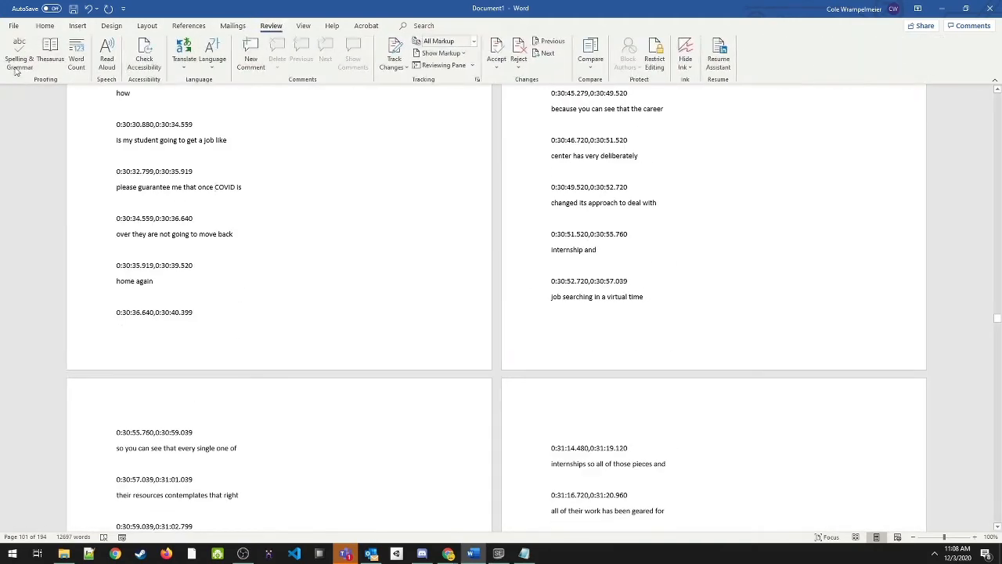
{"action": "left_click", "coordinate": [19, 54]}
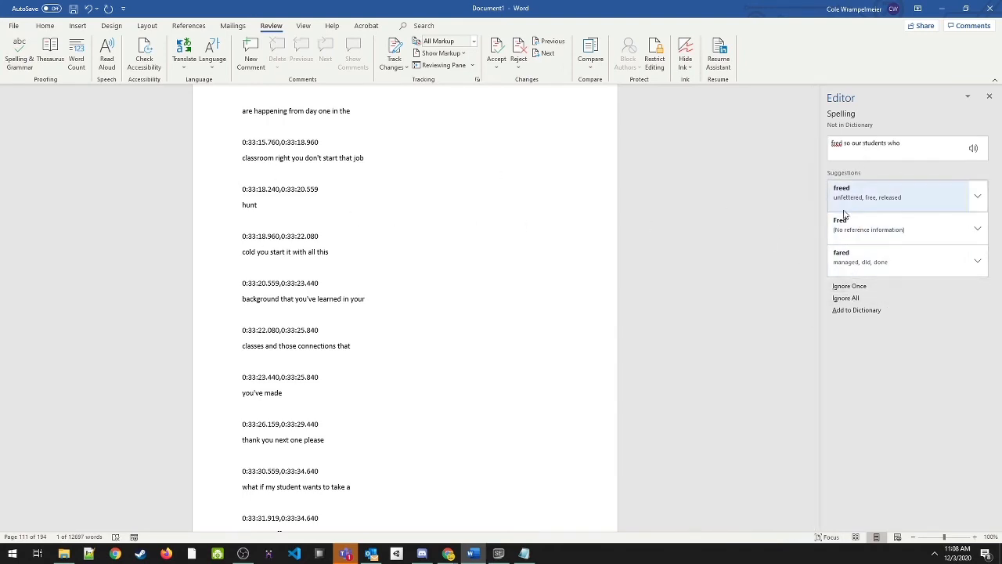
{"action": "left_click", "coordinate": [855, 290]}
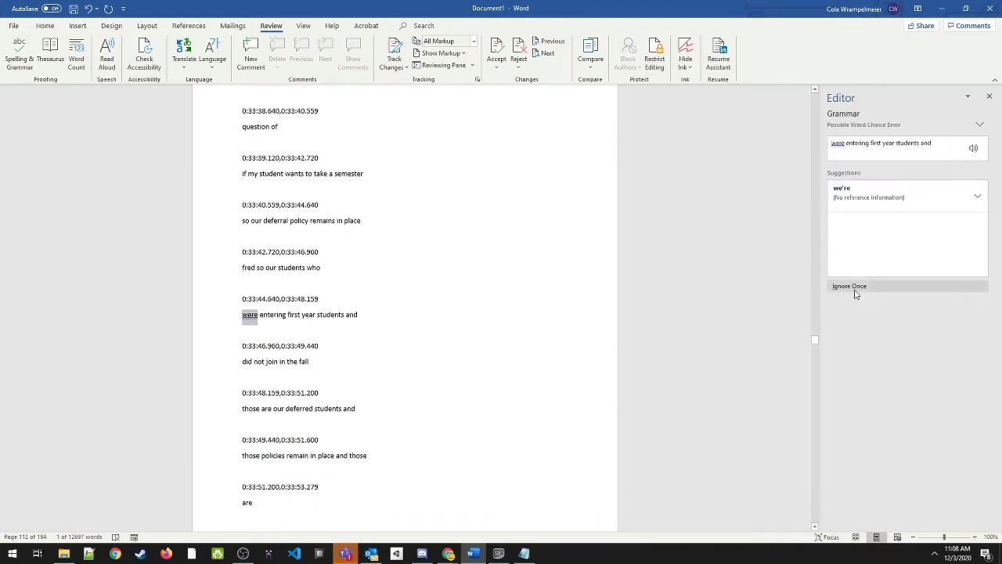
{"action": "left_click", "coordinate": [856, 290]}
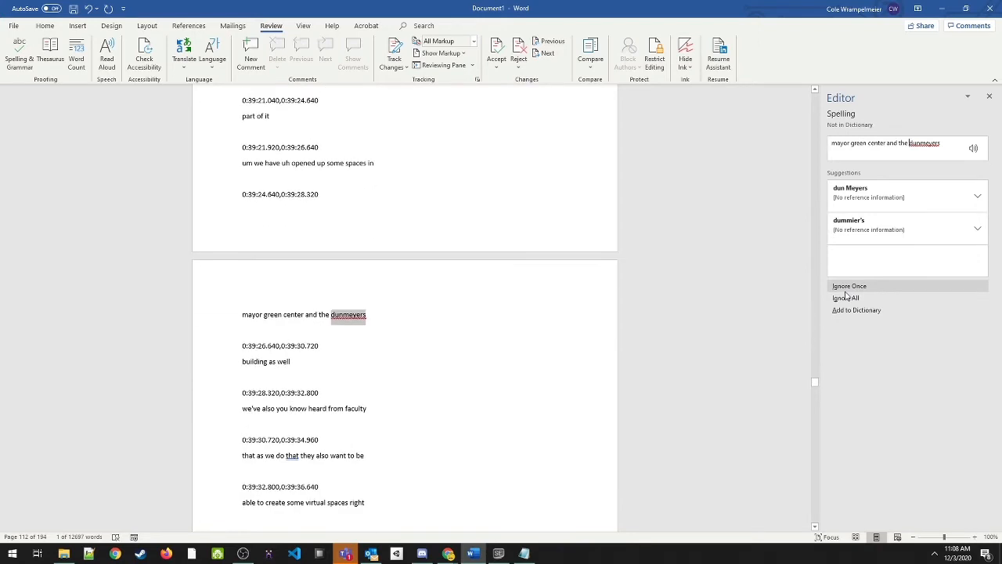
{"action": "left_click", "coordinate": [334, 316]}
{"action": "left_click_drag", "start_coordinate": [331, 314], "coordinate": [364, 314]}
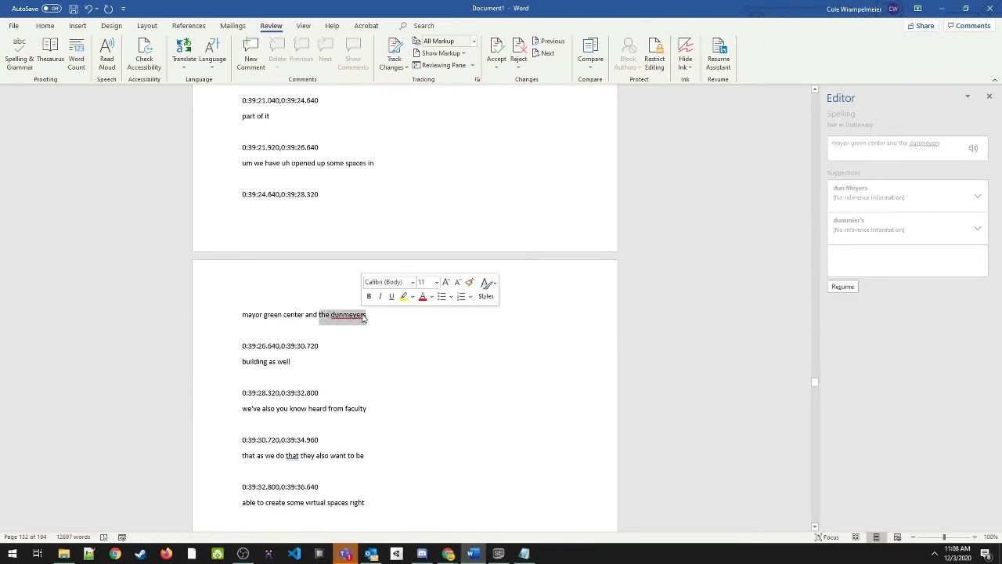
{"action": "left_click", "coordinate": [364, 314]}
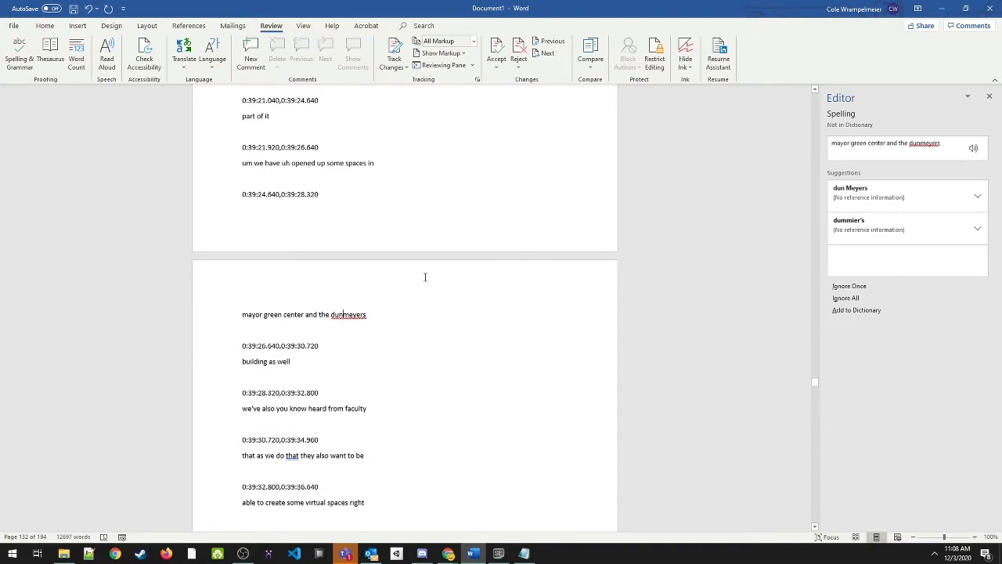
{"action": "key", "text": "BackSpace"}
{"action": "key", "text": "BackSpace"}
{"action": "type", "text": "on"}
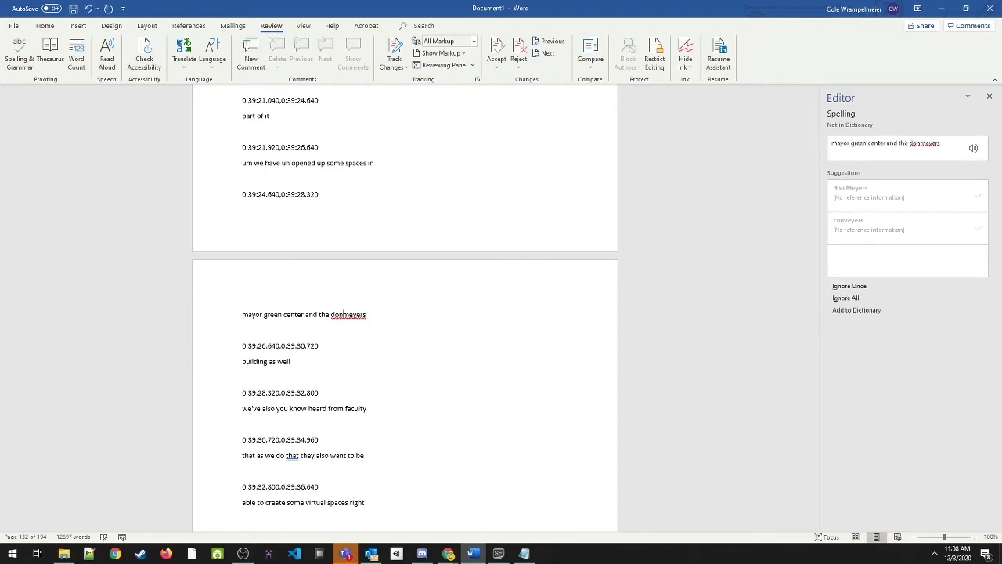
{"action": "left_click", "coordinate": [369, 322]}
{"action": "scroll", "coordinate": [379, 327], "scroll_direction": "down", "scroll_amount": 2}
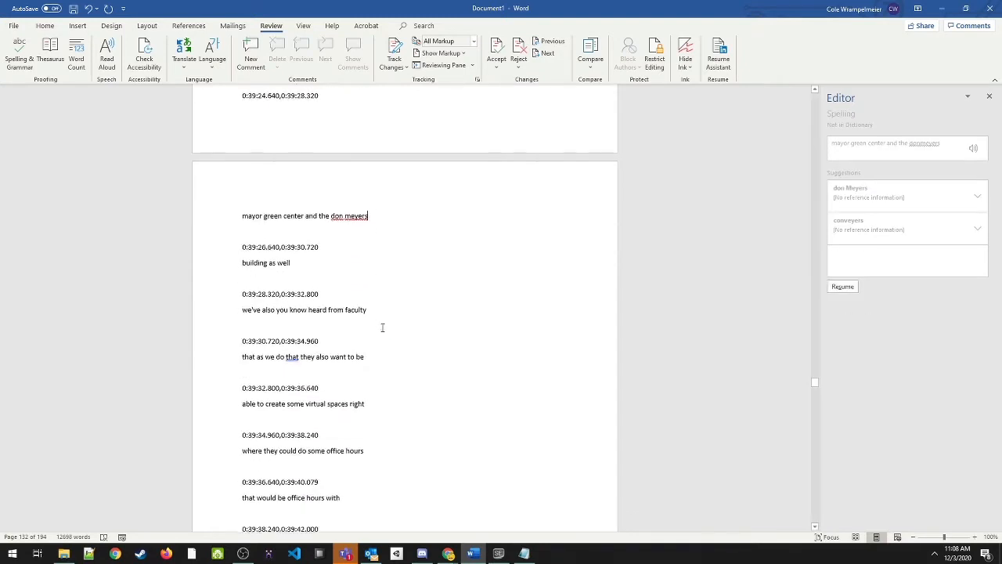
{"action": "left_click", "coordinate": [429, 314]}
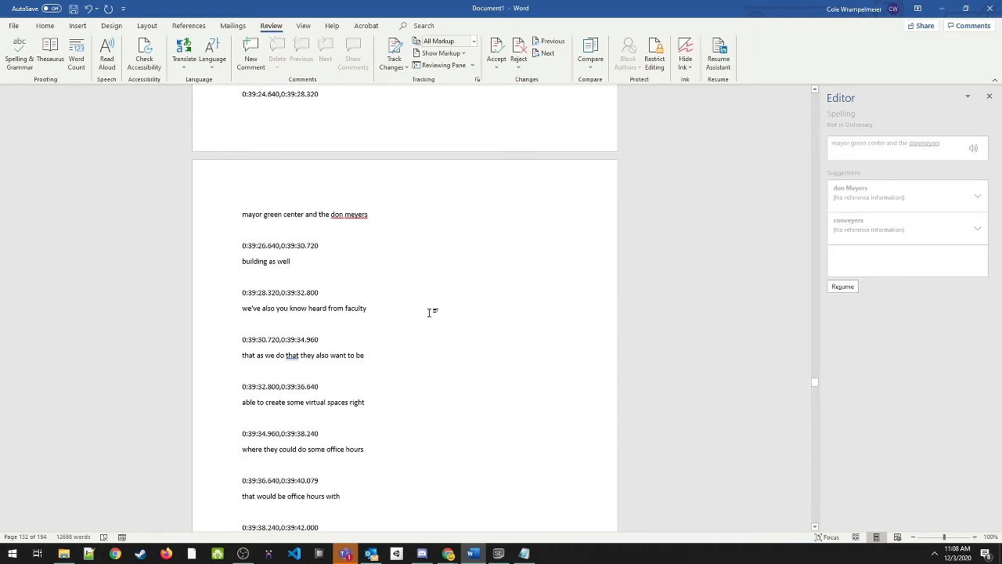
Step: Copy the whole corrected transcript, replace all the text of the captions (16) file in Notepad with it, and save the file
{"action": "key", "text": "ctrl+a"}
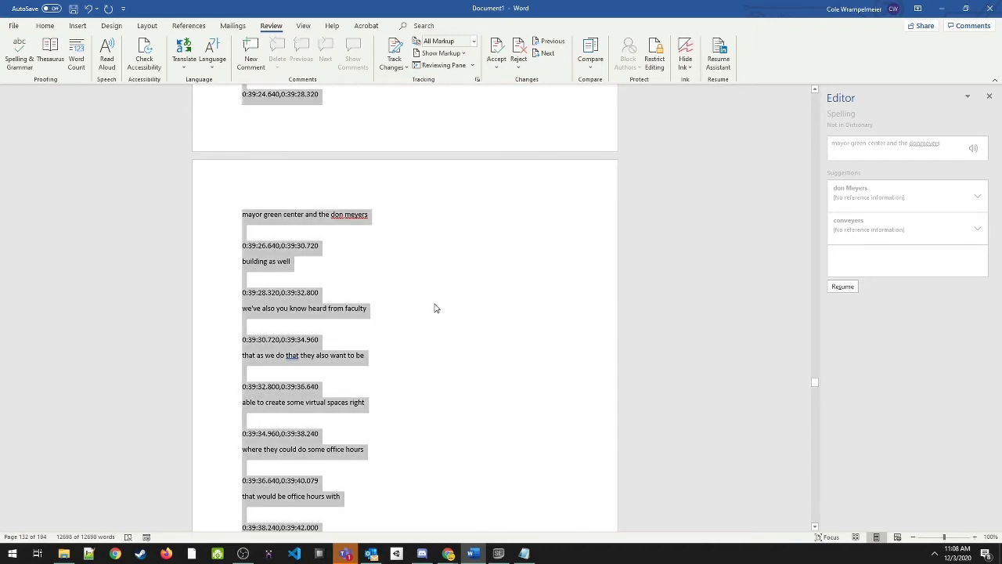
{"action": "left_click", "coordinate": [535, 555]}
{"action": "key", "text": "ctrl+a"}
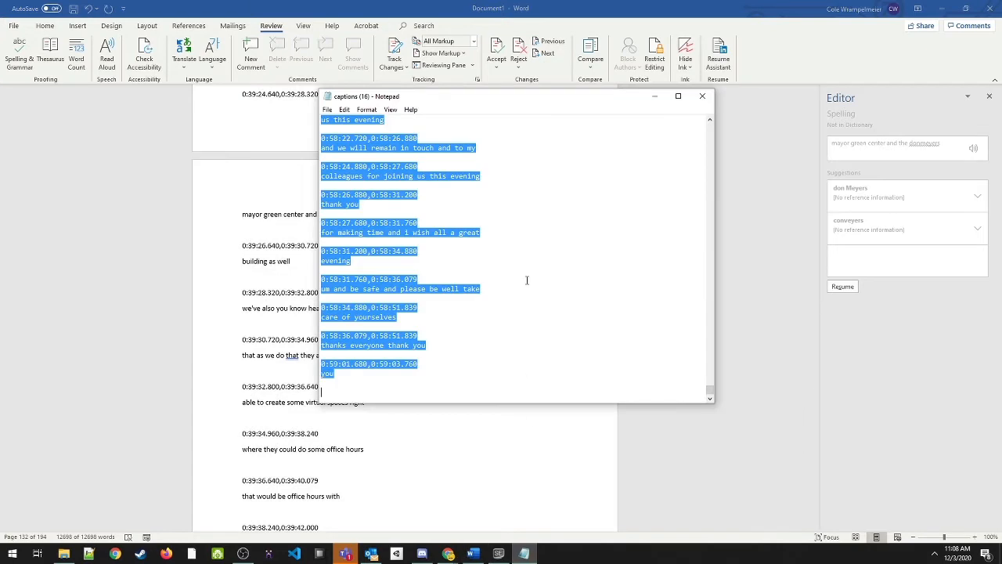
{"action": "left_click", "coordinate": [526, 280]}
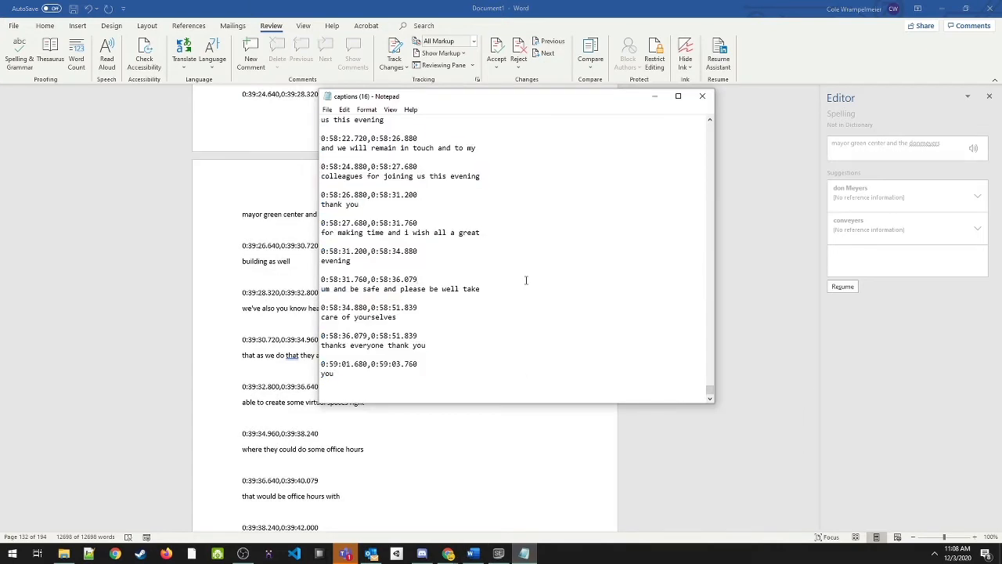
{"action": "key", "text": "ctrl+a"}
{"action": "key", "text": "ctrl+v"}
{"action": "scroll", "coordinate": [550, 309], "scroll_direction": "up", "scroll_amount": 20}
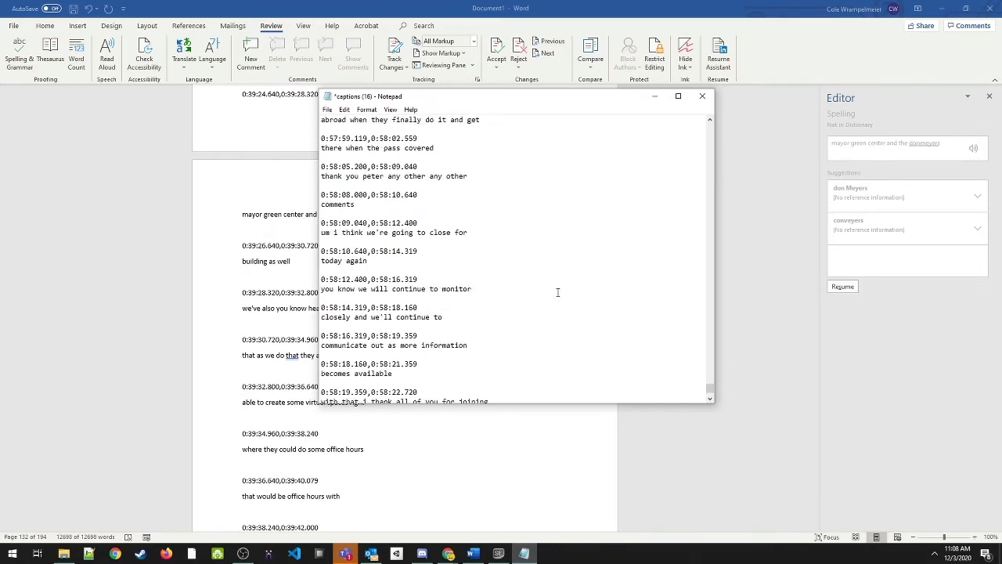
{"action": "scroll", "coordinate": [559, 303], "scroll_direction": "up", "scroll_amount": 9}
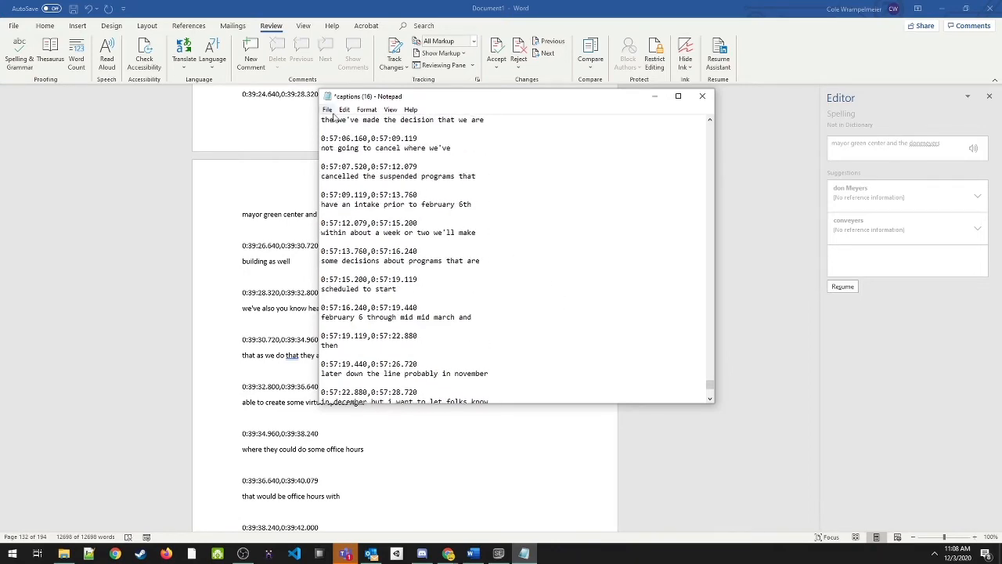
{"action": "left_click", "coordinate": [328, 110]}
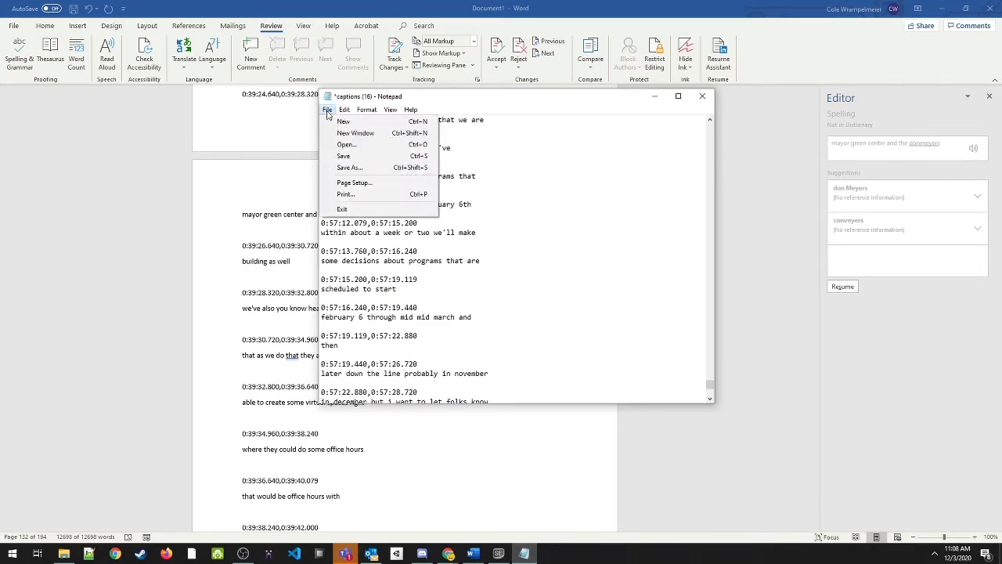
{"action": "left_click", "coordinate": [365, 157]}
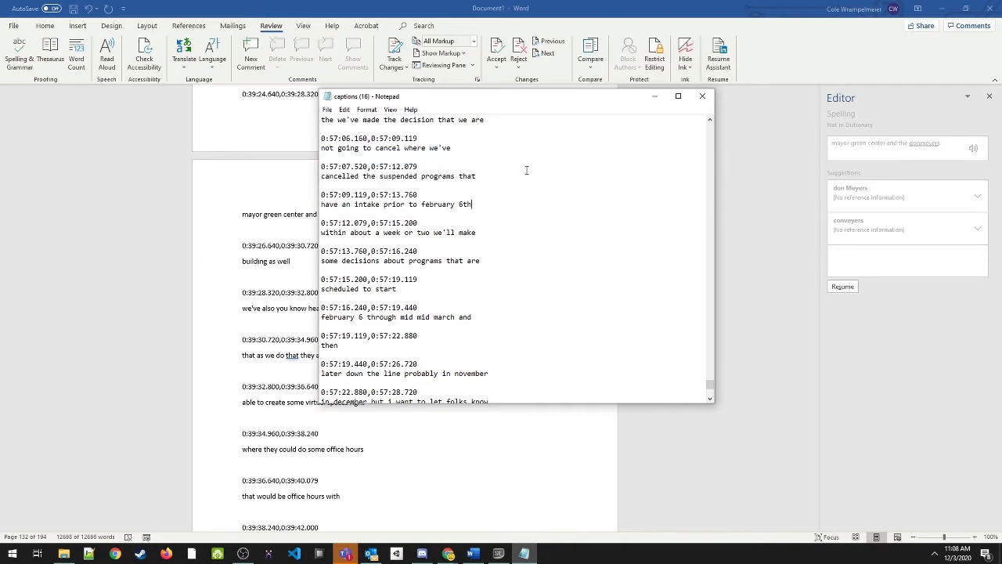
Step: Save a copy of the captions as test.sbv in the au\webinar\captions folder on the Biggun (G:) drive
{"action": "left_click", "coordinate": [328, 110]}
{"action": "left_click", "coordinate": [375, 169]}
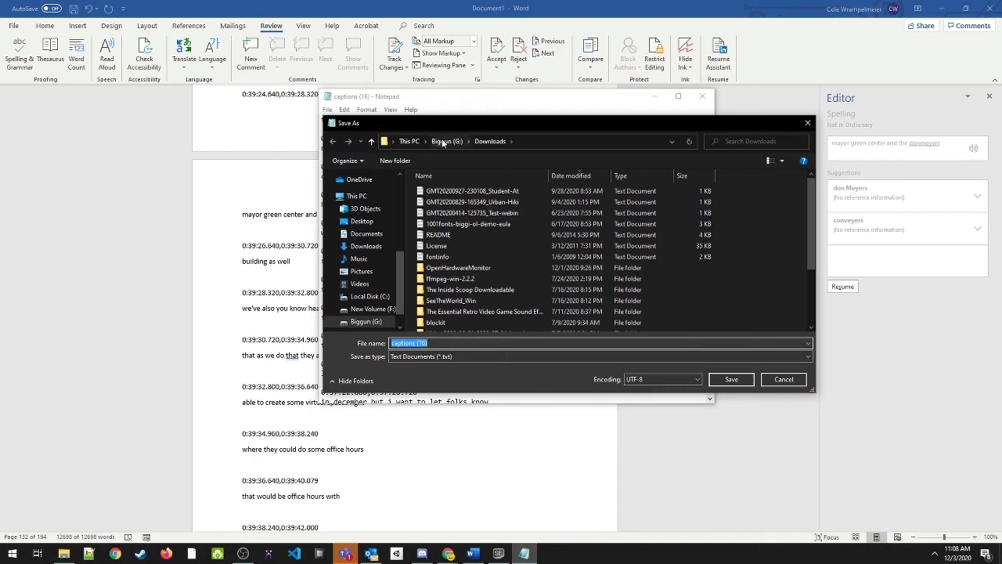
{"action": "left_click", "coordinate": [444, 142]}
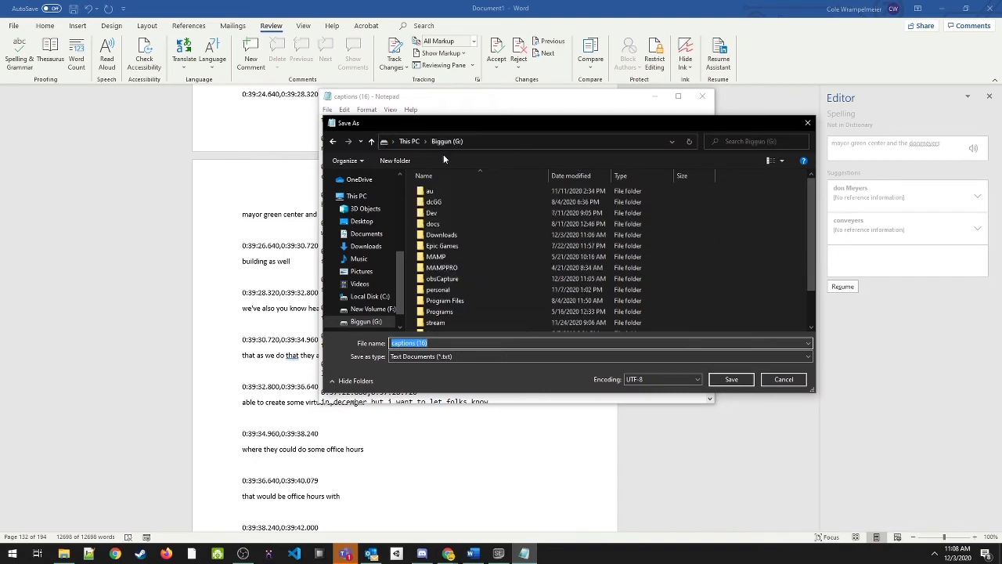
{"action": "double_click", "coordinate": [453, 194]}
{"action": "scroll", "coordinate": [467, 245], "scroll_direction": "down", "scroll_amount": 2}
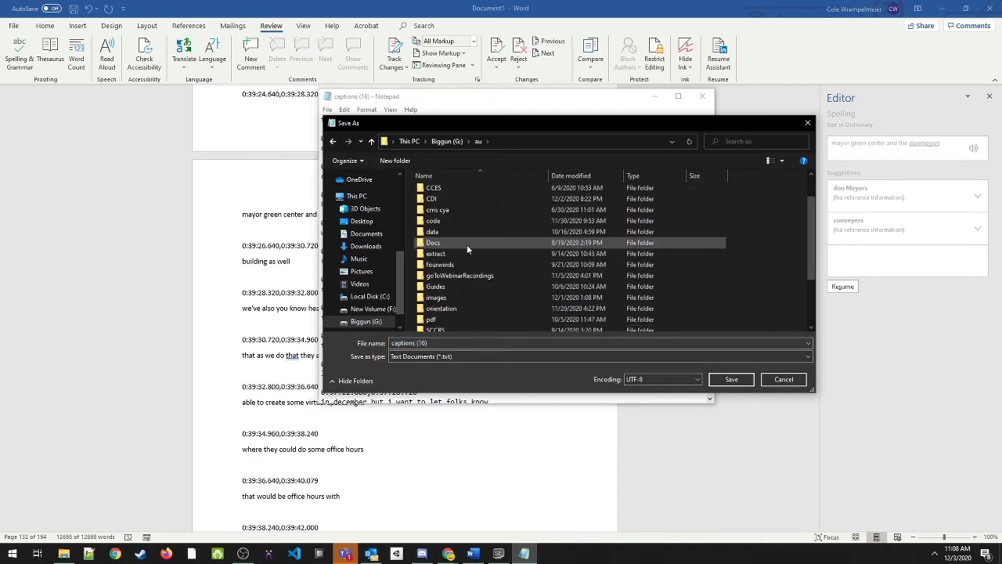
{"action": "scroll", "coordinate": [466, 248], "scroll_direction": "down", "scroll_amount": 5}
{"action": "double_click", "coordinate": [460, 310]}
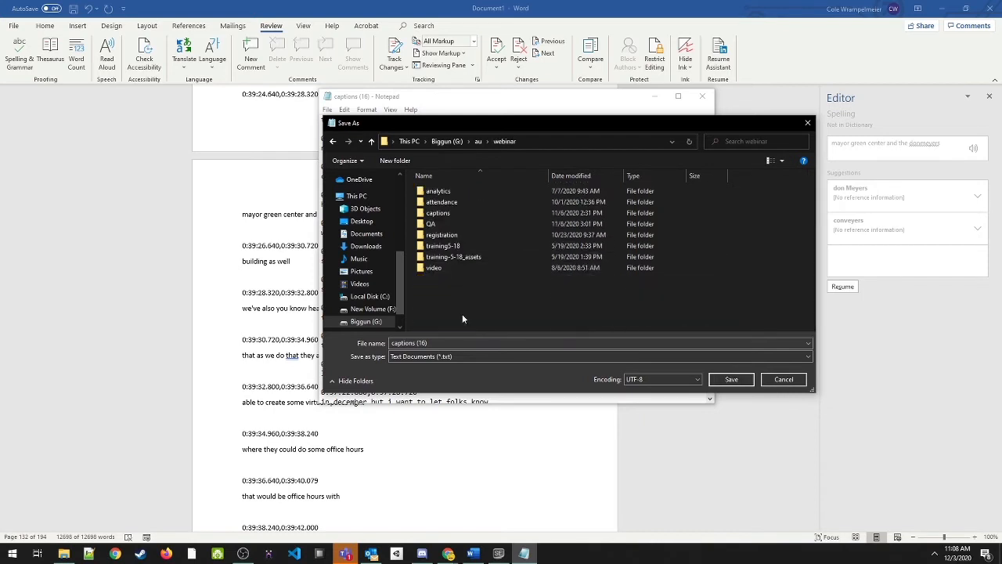
{"action": "double_click", "coordinate": [456, 213]}
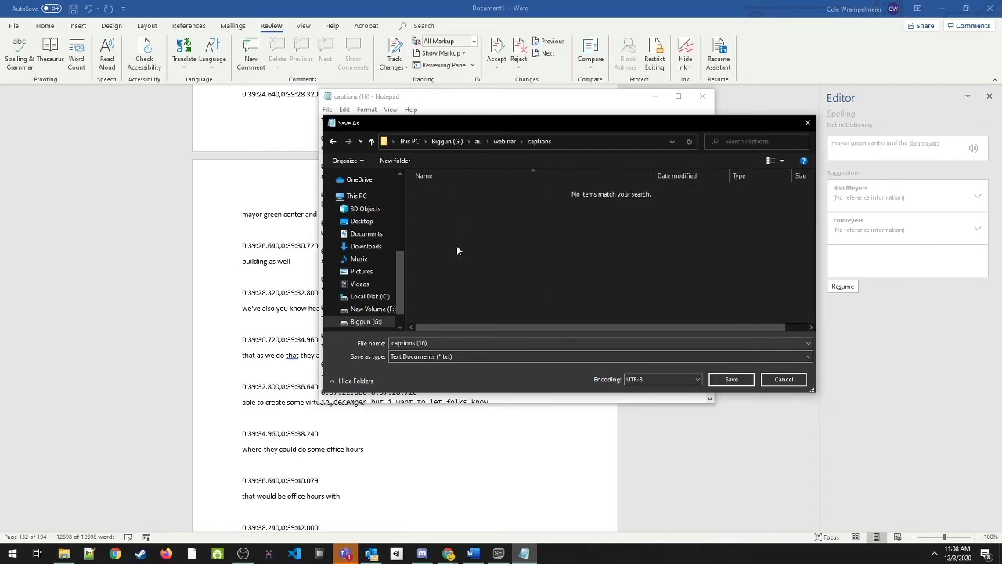
{"action": "left_click", "coordinate": [463, 342]}
{"action": "type", "text": "test.sbv"}
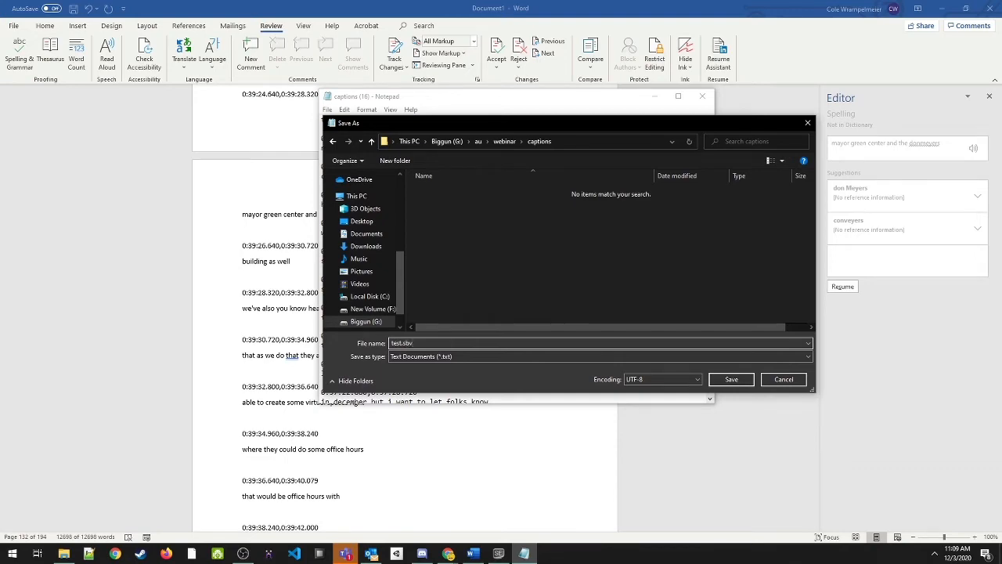
{"action": "key", "text": "Return"}
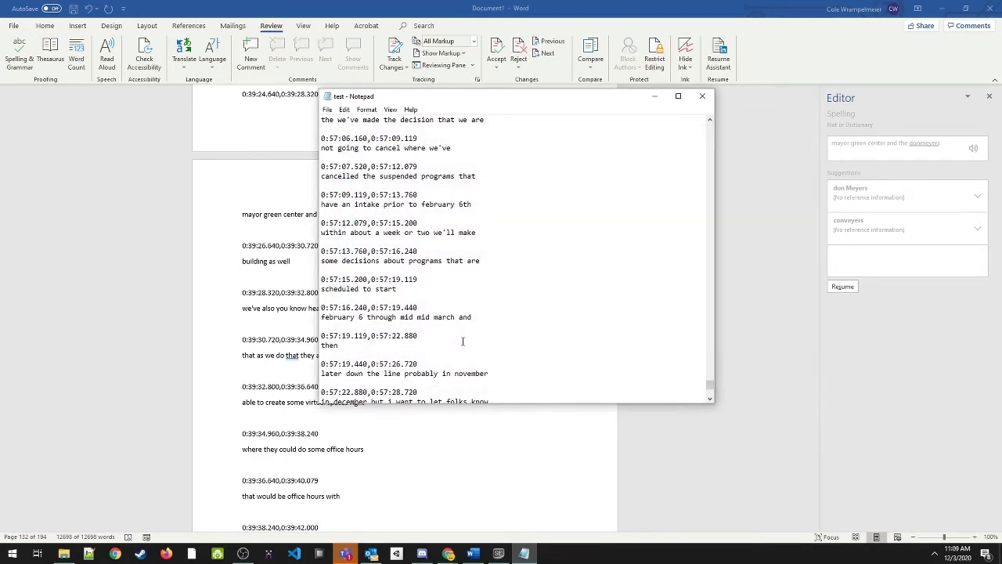
Step: Go to the G:\au\webinar\captions folder in File Explorer and select the test SBV file
{"action": "left_click", "coordinate": [64, 553]}
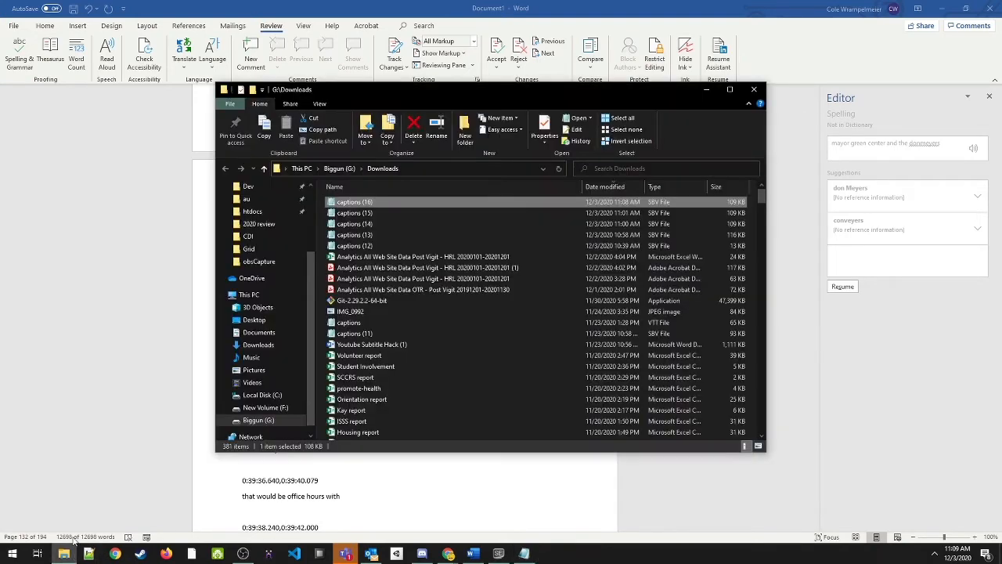
{"action": "left_click", "coordinate": [339, 170]}
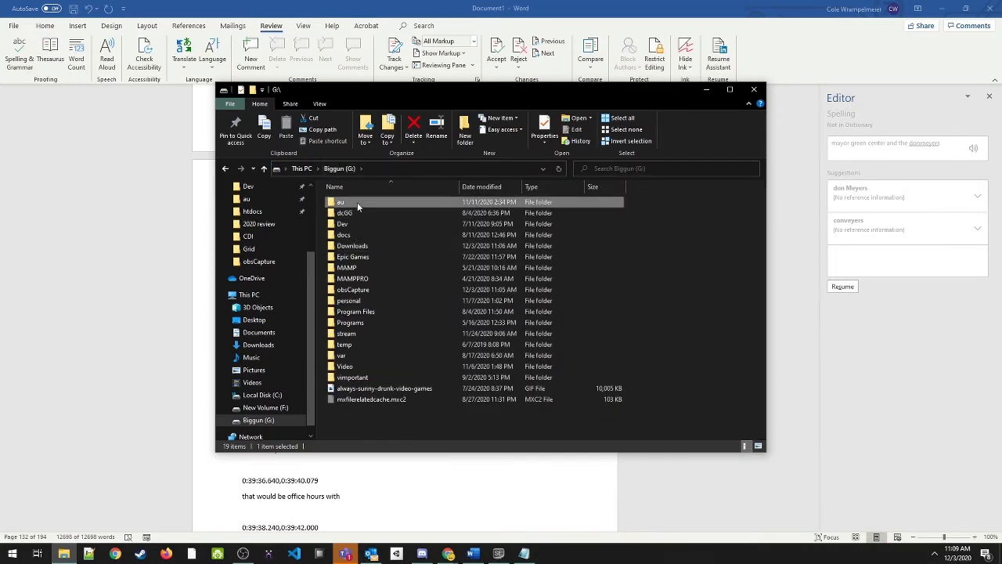
{"action": "double_click", "coordinate": [357, 202]}
{"action": "scroll", "coordinate": [427, 299], "scroll_direction": "down", "scroll_amount": 5}
{"action": "double_click", "coordinate": [376, 291]}
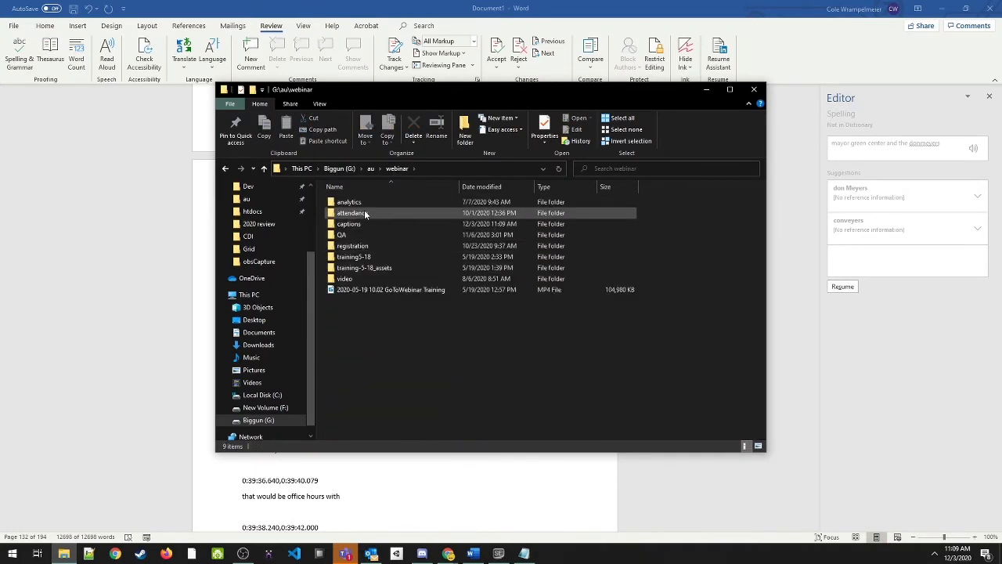
{"action": "double_click", "coordinate": [378, 223]}
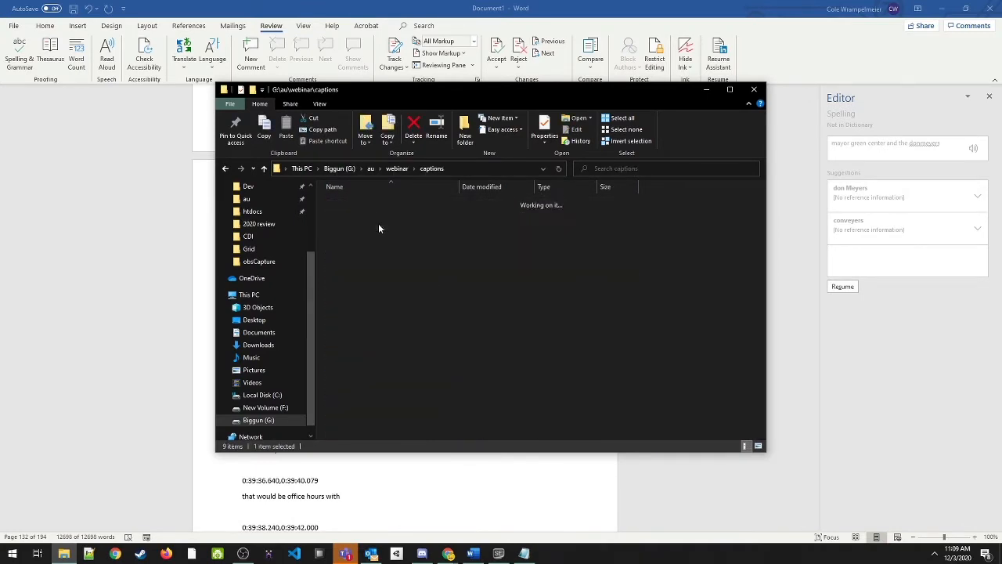
{"action": "left_click", "coordinate": [363, 417]}
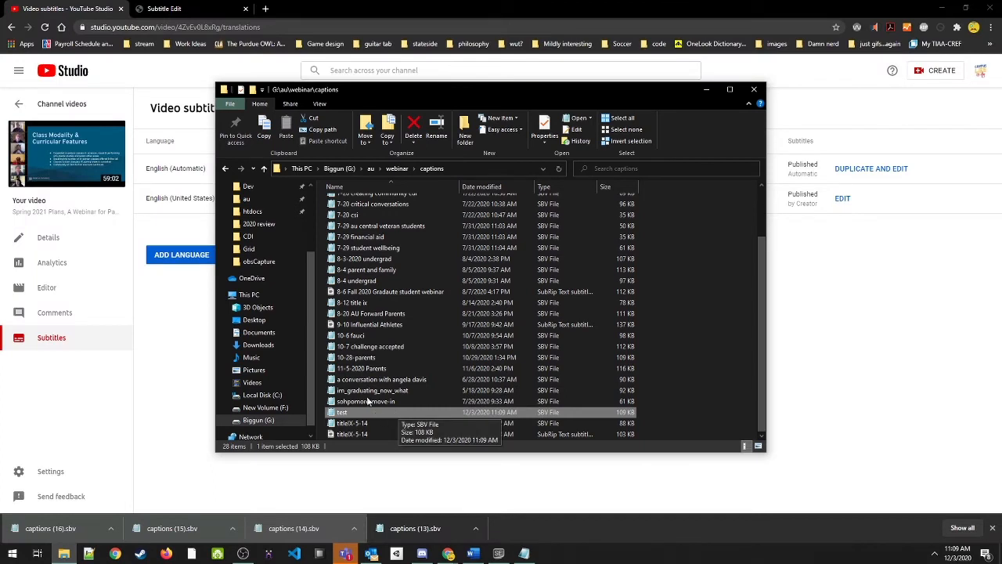
Step: Examine the start and end times of the consecutive captions around 0:57:07 in the test file in Notepad
{"action": "left_click", "coordinate": [524, 554]}
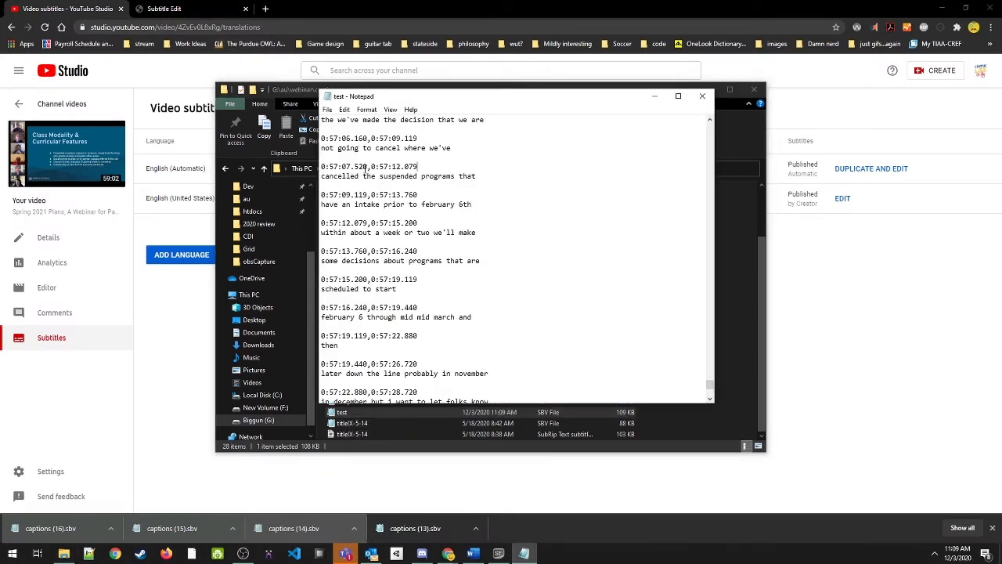
{"action": "left_click_drag", "start_coordinate": [321, 166], "coordinate": [368, 166]}
{"action": "left_click_drag", "start_coordinate": [371, 166], "coordinate": [409, 167]}
{"action": "left_click_drag", "start_coordinate": [321, 195], "coordinate": [369, 194]}
{"action": "left_click", "coordinate": [541, 251]}
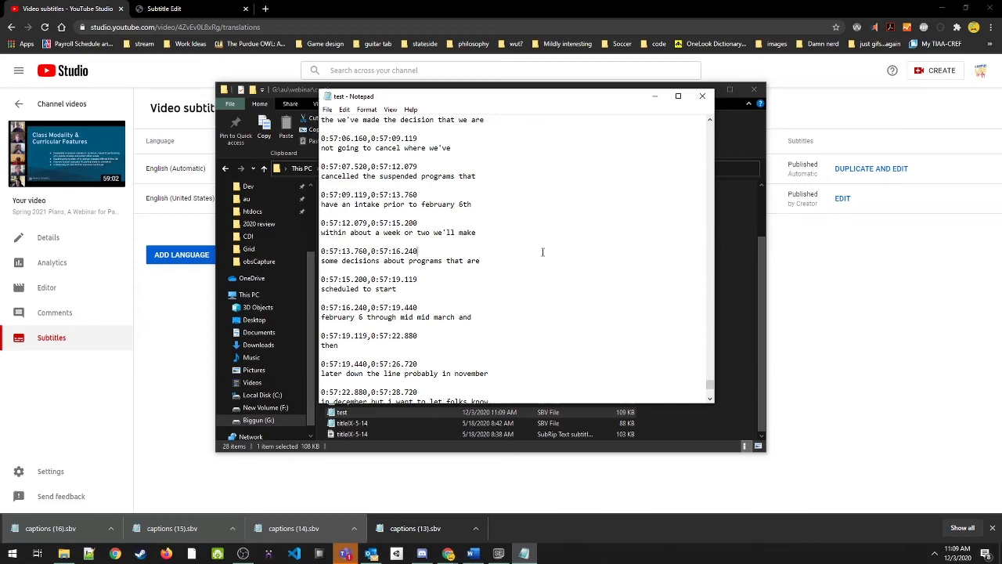
Step: Minimize Notepad and view the Subtitle Edit page and its address, nikse.dk/subtitleedit, in the browser
{"action": "left_click", "coordinate": [656, 96]}
{"action": "left_click", "coordinate": [163, 8]}
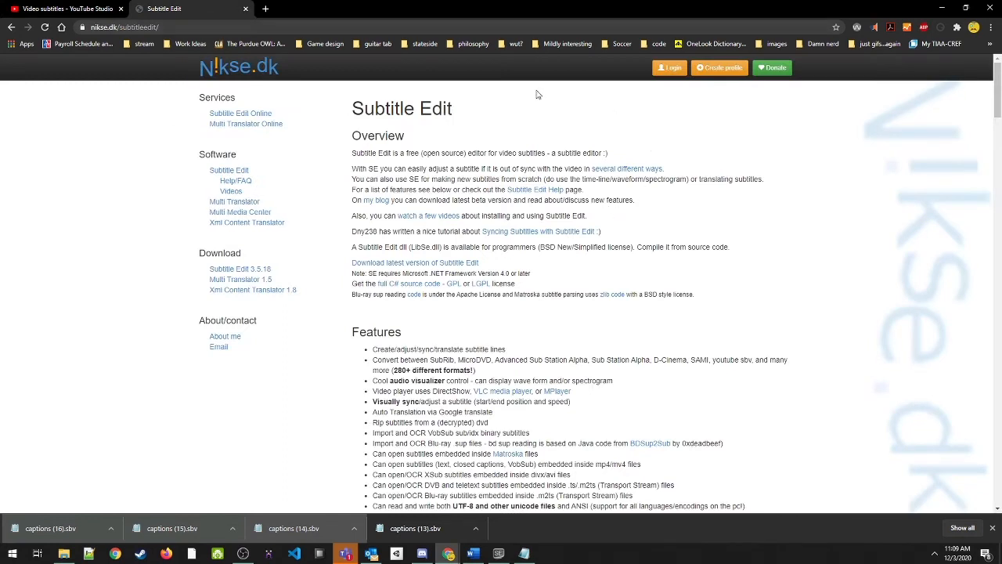
{"action": "left_click", "coordinate": [182, 29]}
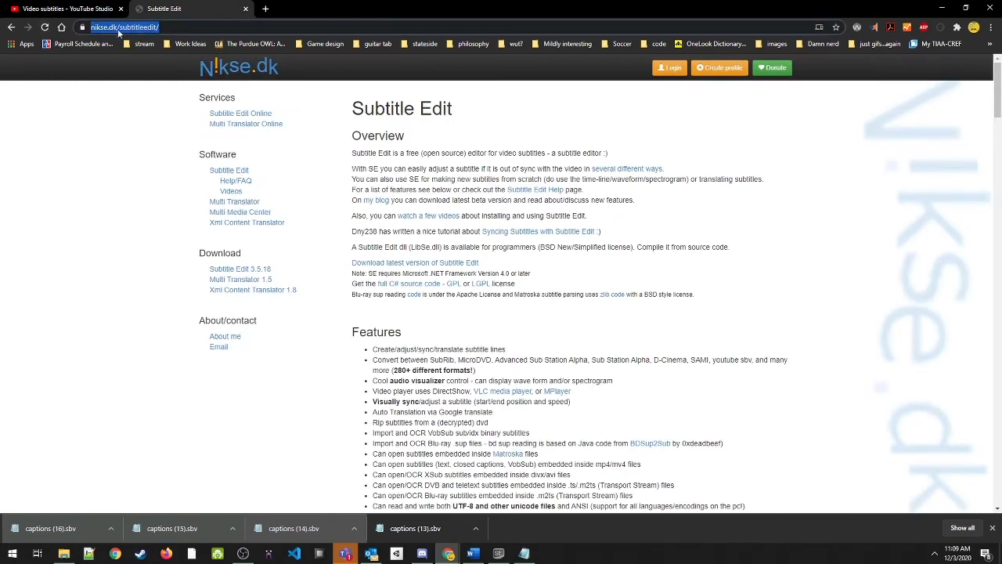
{"action": "left_click", "coordinate": [696, 179]}
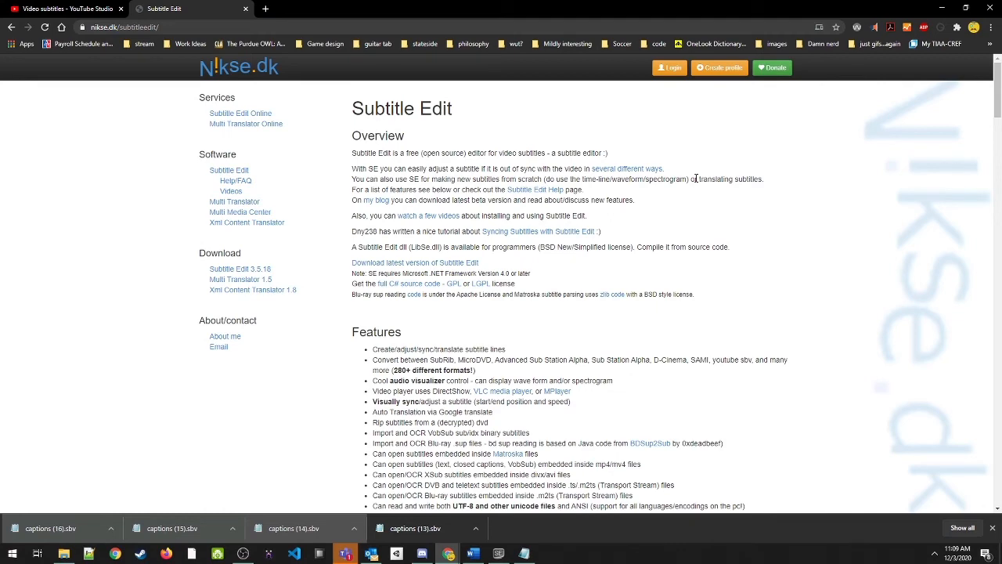
Step: Switch to Subtitle Edit, start a new subtitle, and load the test SBV file from the captions folder
{"action": "left_click", "coordinate": [499, 554]}
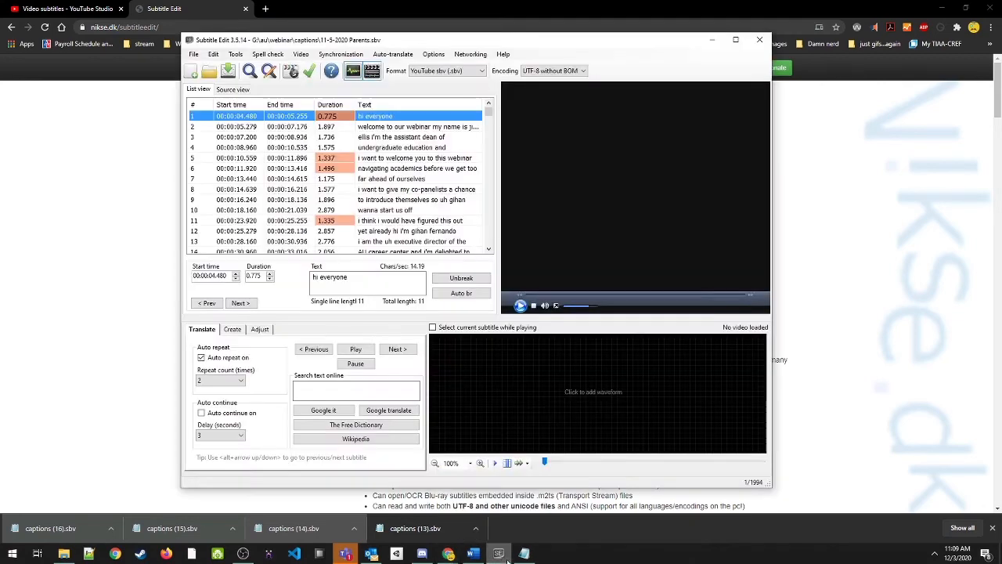
{"action": "left_click_drag", "start_coordinate": [535, 44], "coordinate": [599, 45]}
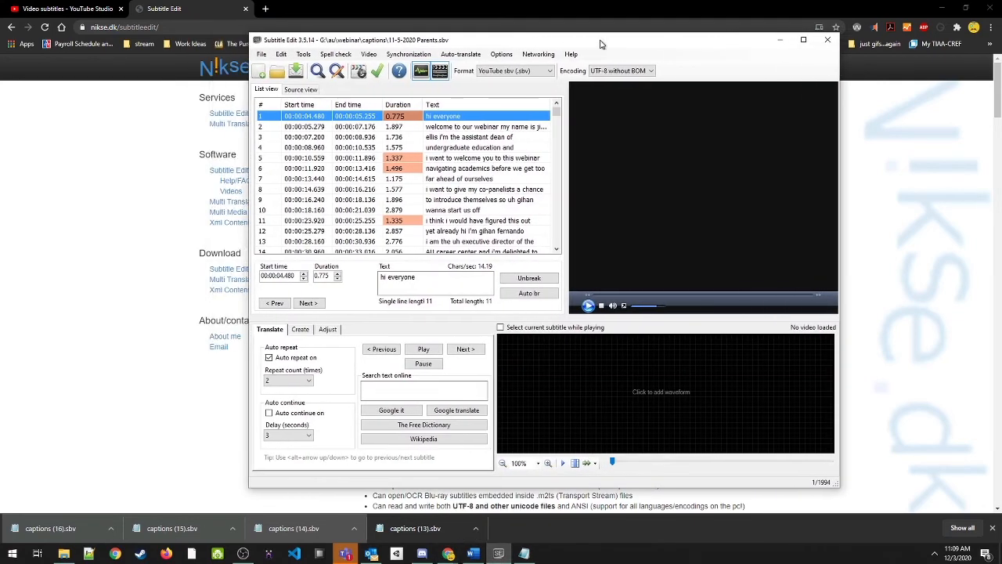
{"action": "left_click", "coordinate": [265, 72]}
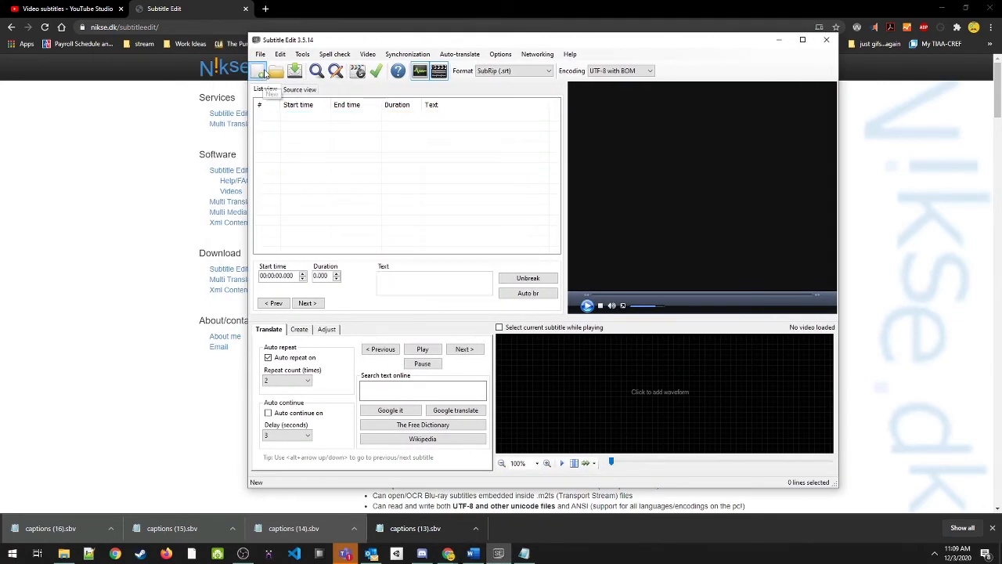
{"action": "left_click", "coordinate": [63, 554]}
{"action": "left_click_drag", "start_coordinate": [513, 90], "coordinate": [819, 92]}
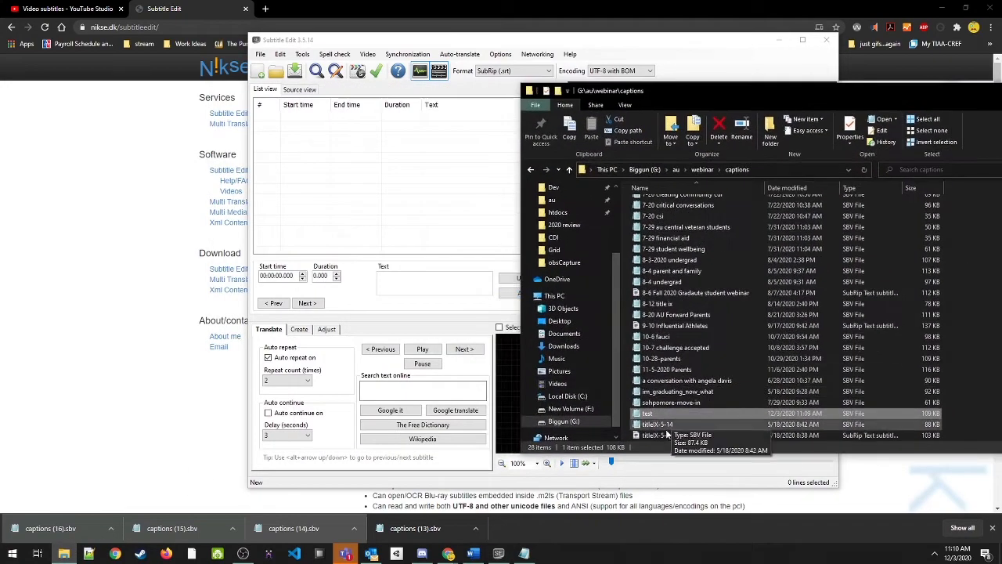
{"action": "left_click_drag", "start_coordinate": [650, 414], "coordinate": [368, 175]}
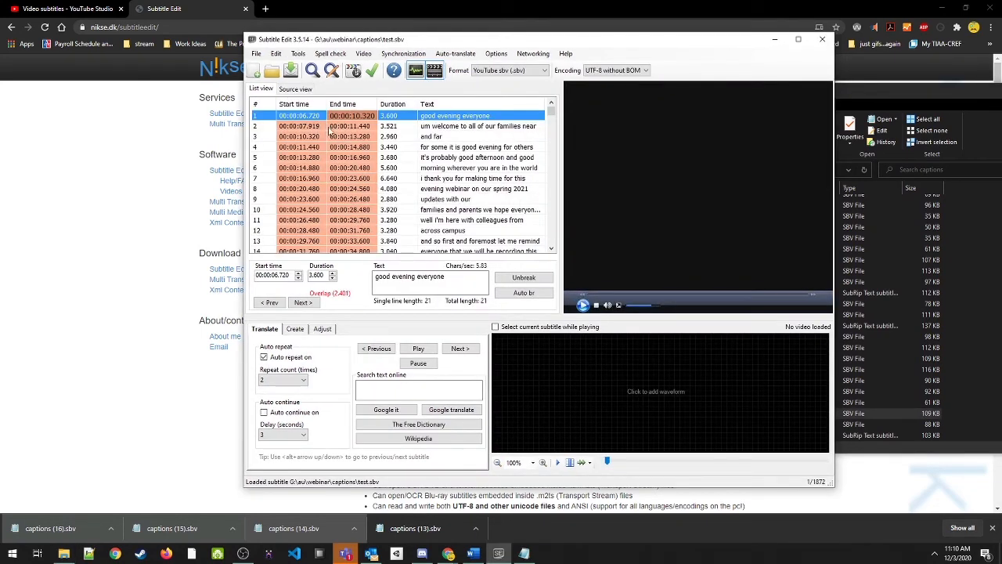
Step: Apply a minimum gap of 24 milliseconds between the subtitles in the loaded test file
{"action": "left_click_drag", "start_coordinate": [529, 44], "coordinate": [504, 44]}
{"action": "left_click", "coordinate": [275, 55]}
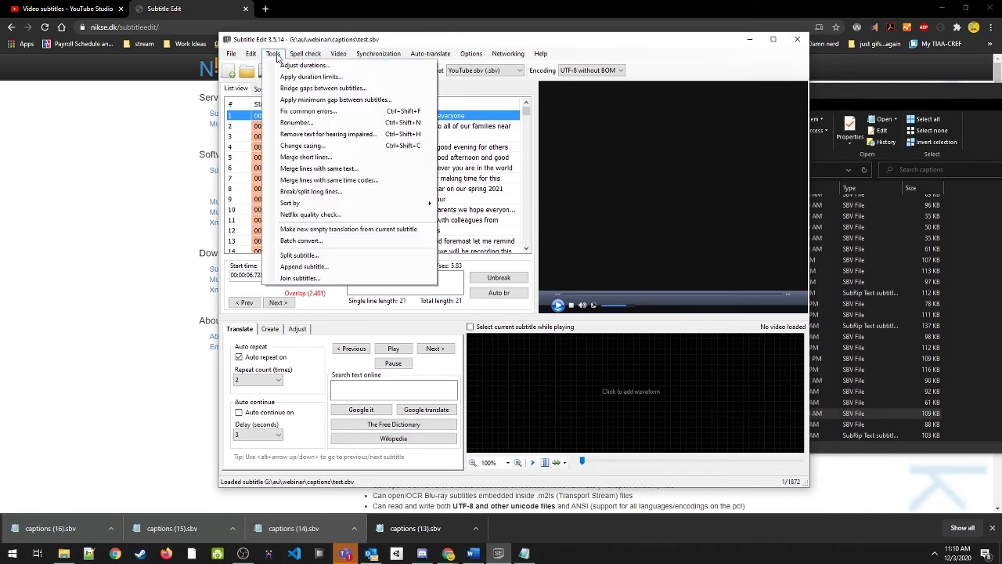
{"action": "left_click", "coordinate": [390, 102]}
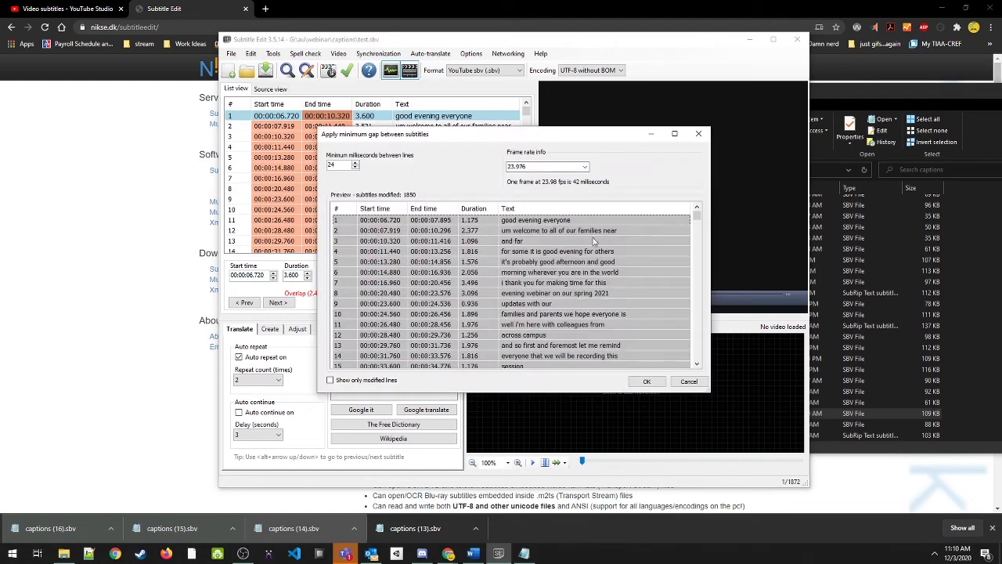
{"action": "left_click", "coordinate": [647, 382]}
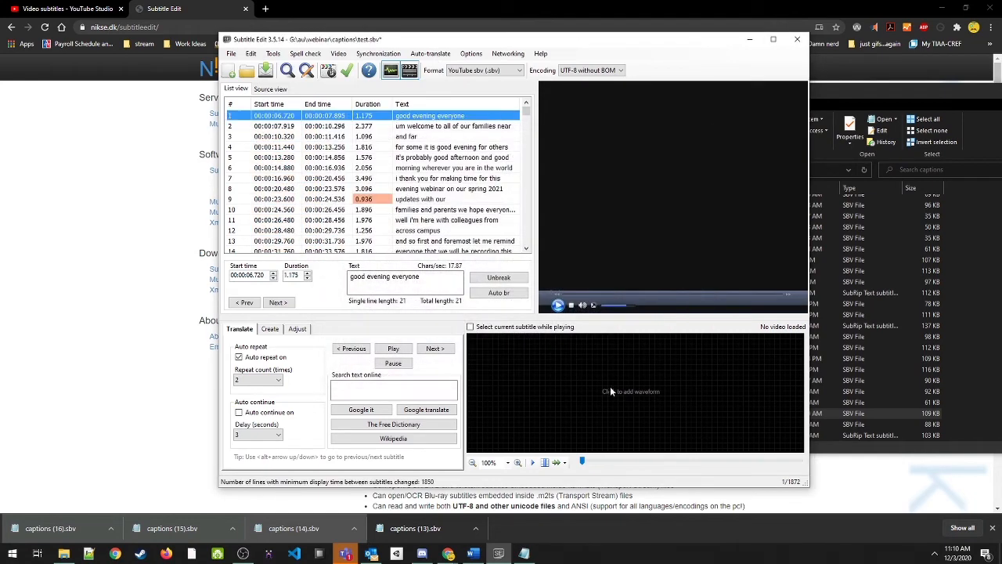
Step: Save the adjusted subtitles to test.sbv and minimize Subtitle Edit
{"action": "left_click", "coordinate": [231, 53]}
{"action": "left_click", "coordinate": [256, 99]}
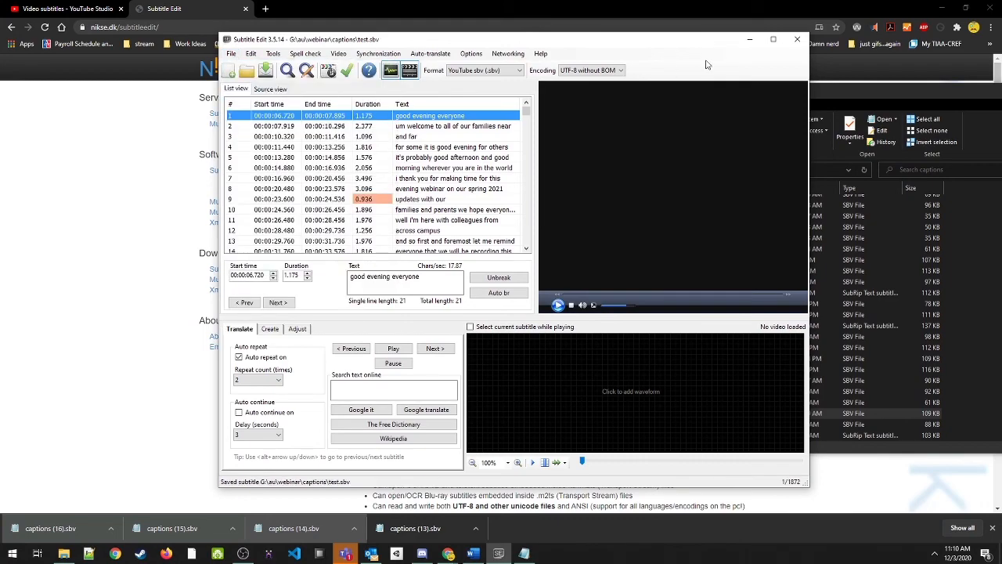
{"action": "left_click", "coordinate": [749, 39]}
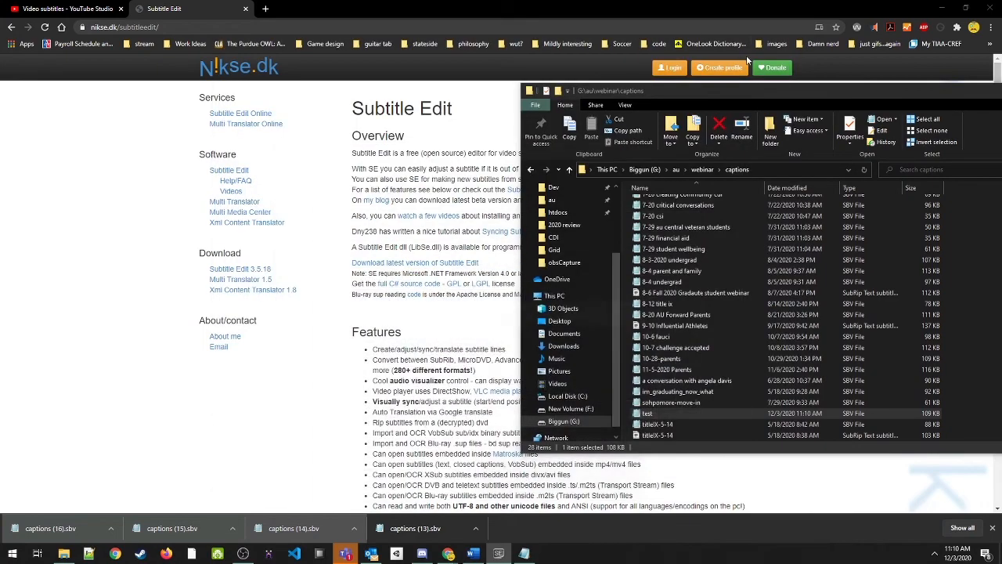
Step: Close the outdated Notepad copy, reopen the test SBV file from the captions folder, and examine the start and end times of its first captions
{"action": "double_click", "coordinate": [658, 413]}
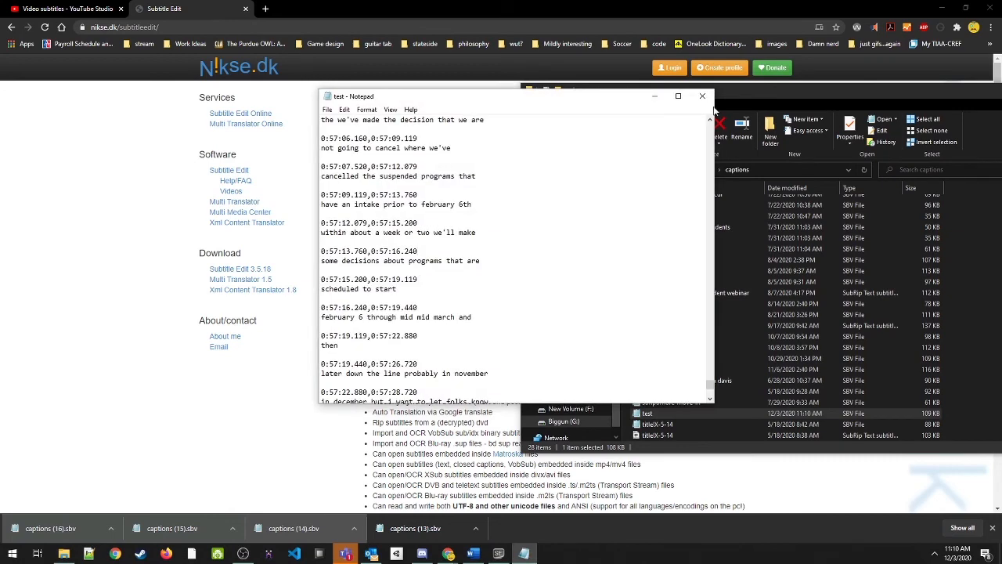
{"action": "left_click", "coordinate": [702, 96]}
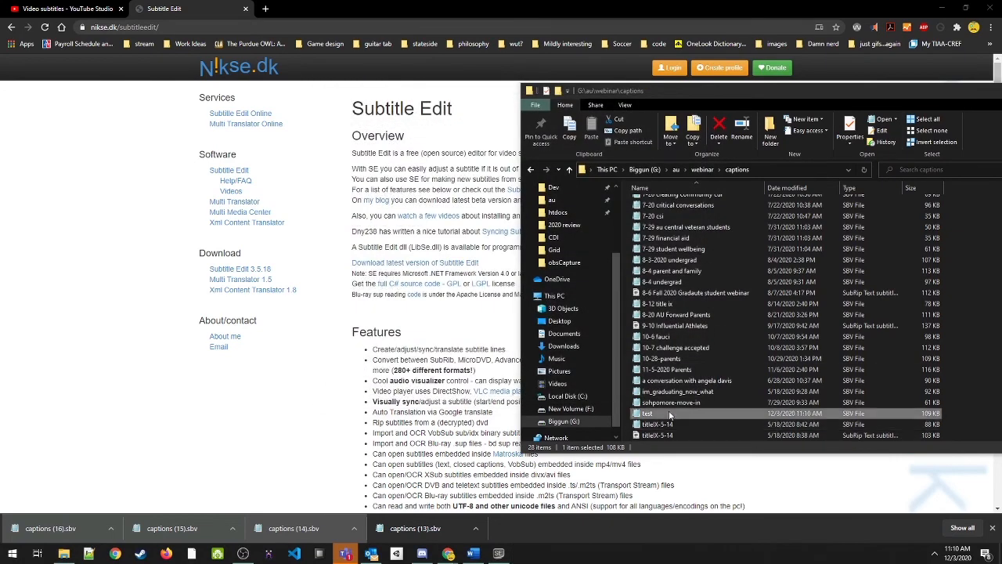
{"action": "double_click", "coordinate": [668, 411]}
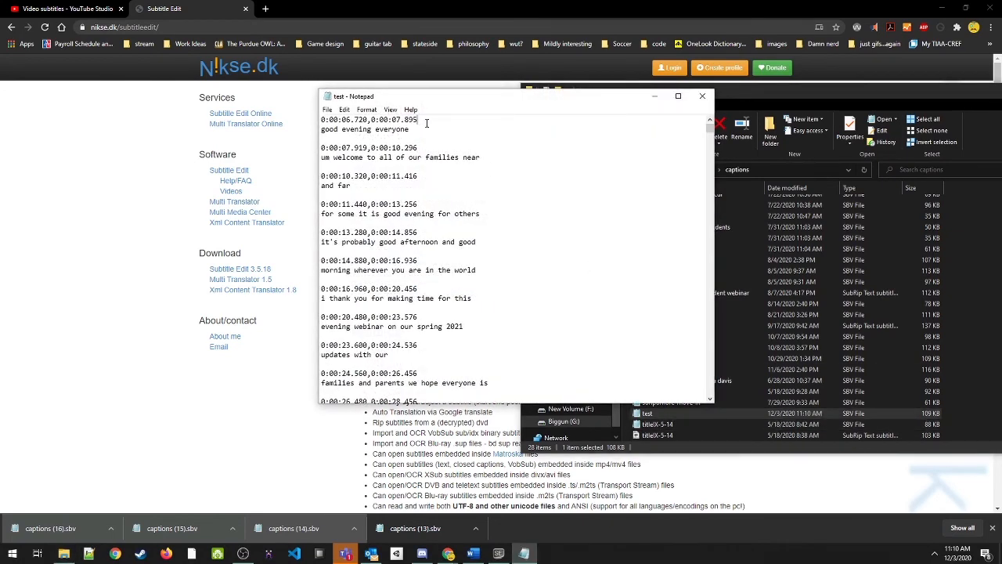
{"action": "left_click", "coordinate": [325, 122]}
{"action": "left_click_drag", "start_coordinate": [319, 128], "coordinate": [401, 122]}
{"action": "left_click", "coordinate": [336, 122]}
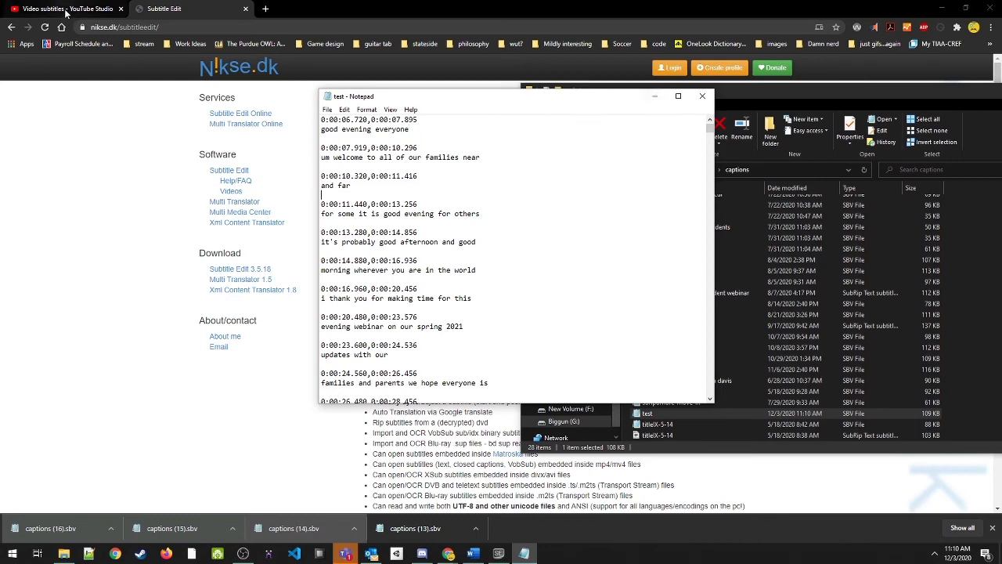
Step: Switch to the Video subtitles page in YouTube Studio and view the available options for the English (United States) subtitles
{"action": "left_click", "coordinate": [655, 101]}
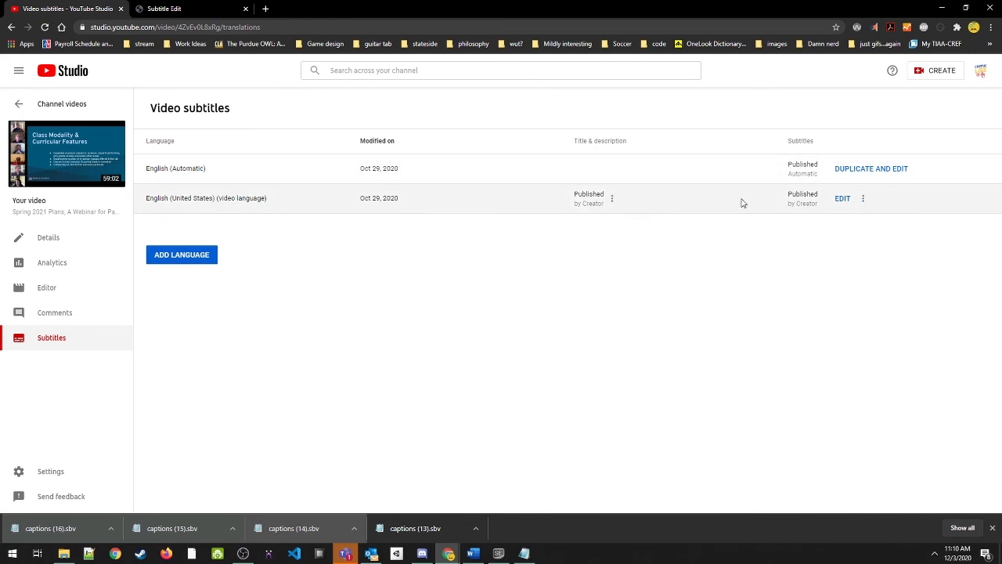
{"action": "left_click", "coordinate": [863, 201]}
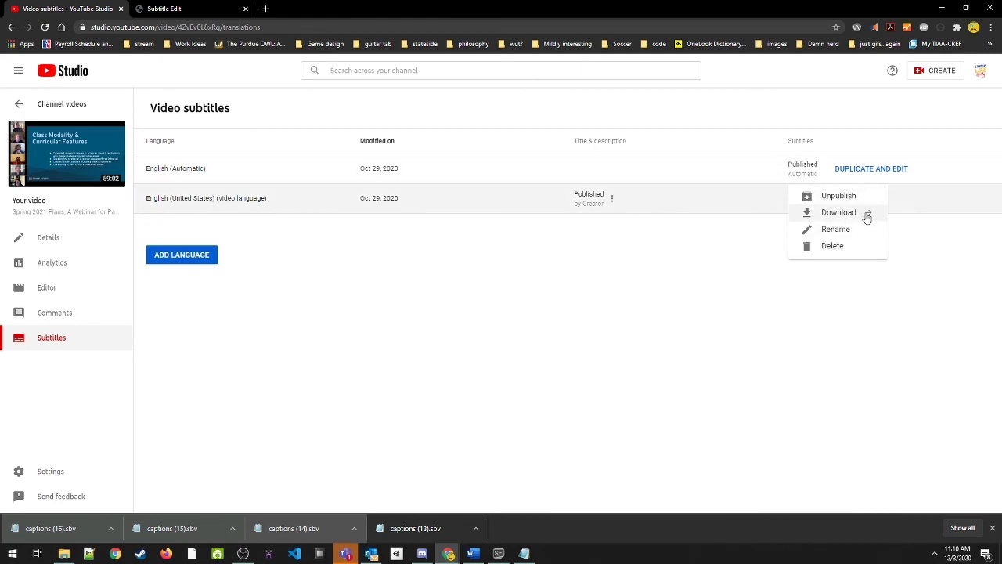
{"action": "left_click", "coordinate": [632, 306]}
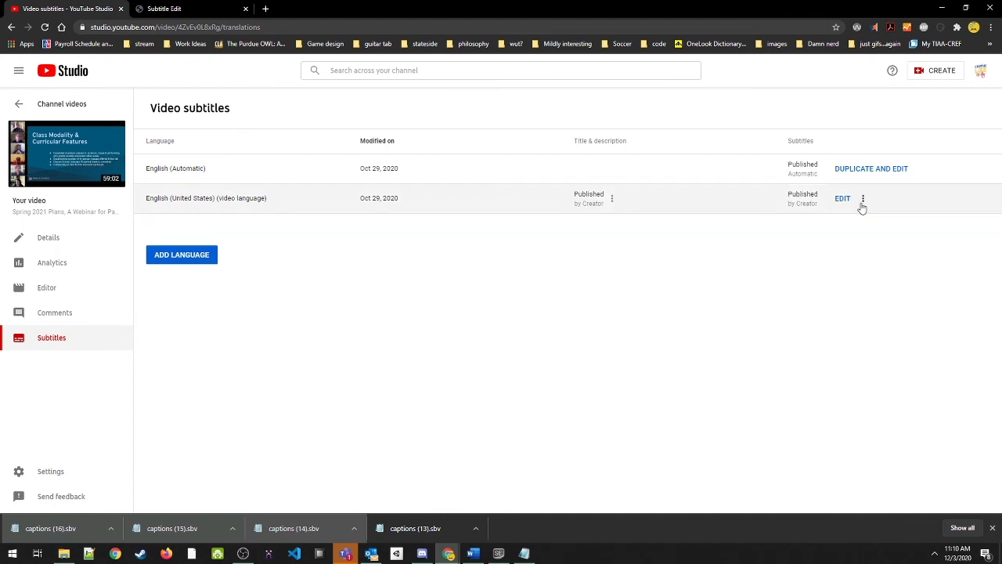
{"action": "left_click", "coordinate": [862, 207]}
{"action": "left_click", "coordinate": [684, 318]}
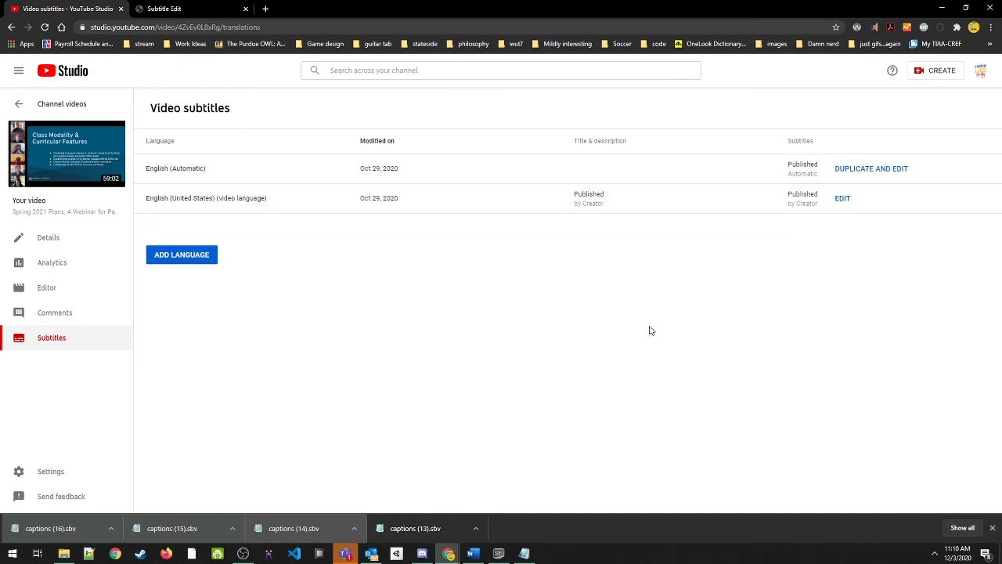